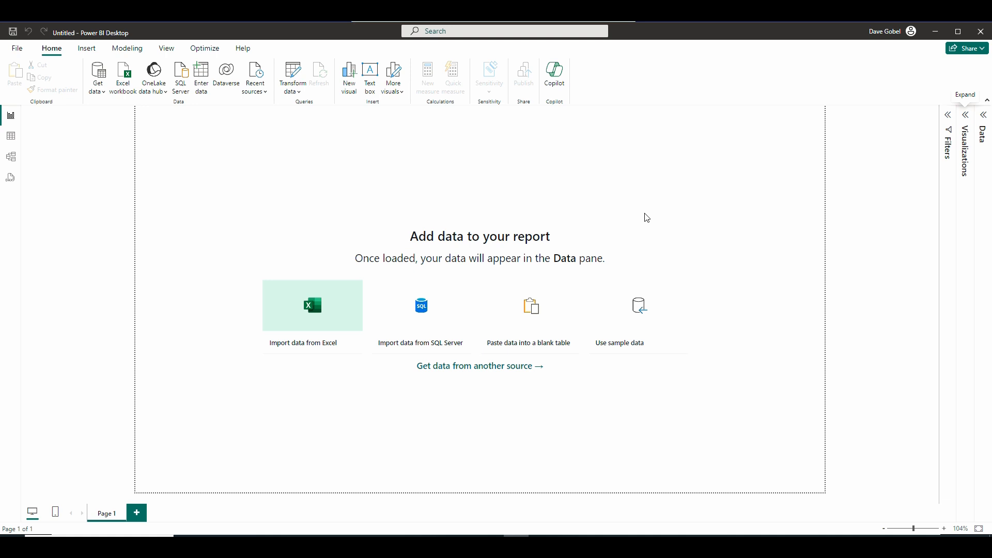
Connect to a SQL Server database in Import mode by entering the server name.
left_click(444, 312)
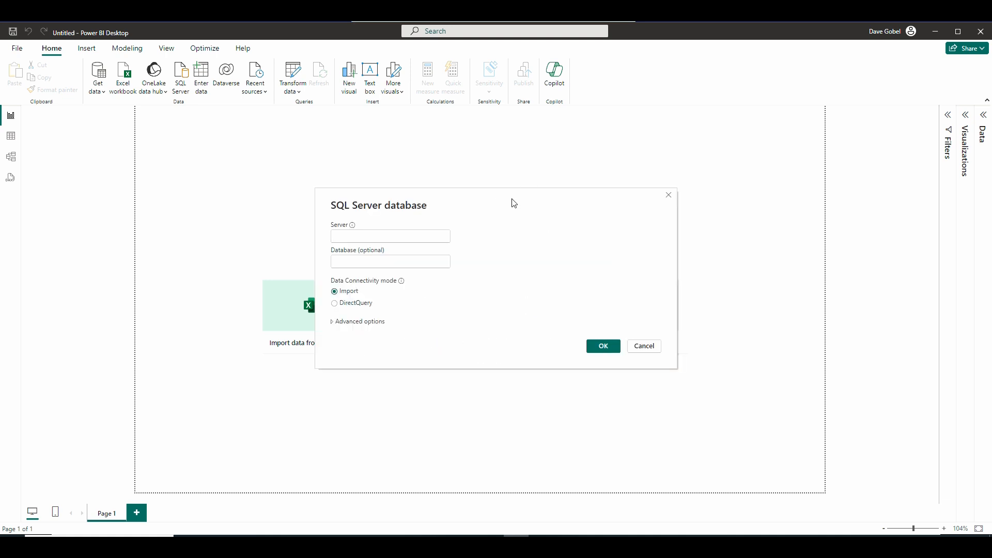
type("DESKTOP-1TS70QA\\DAVEGOBEL")
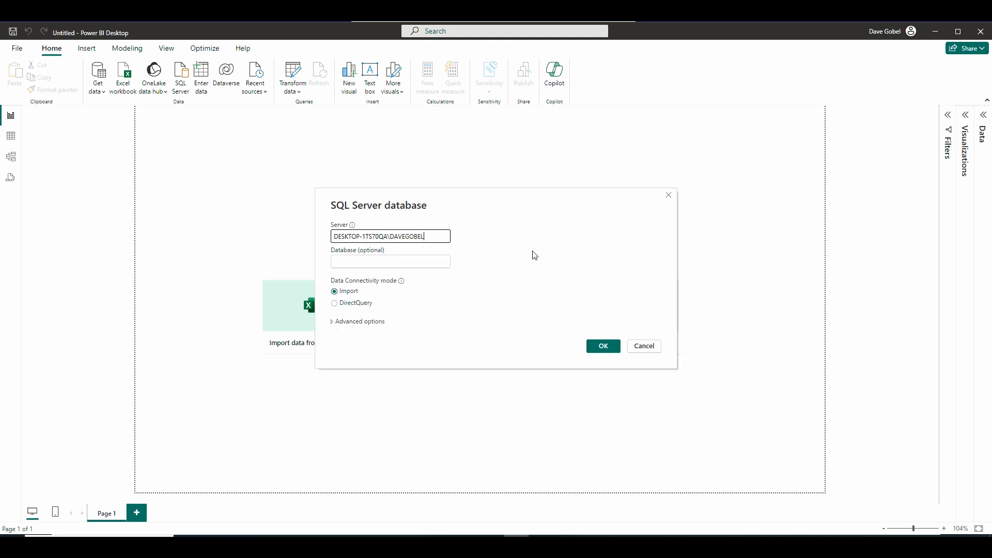
left_click(610, 350)
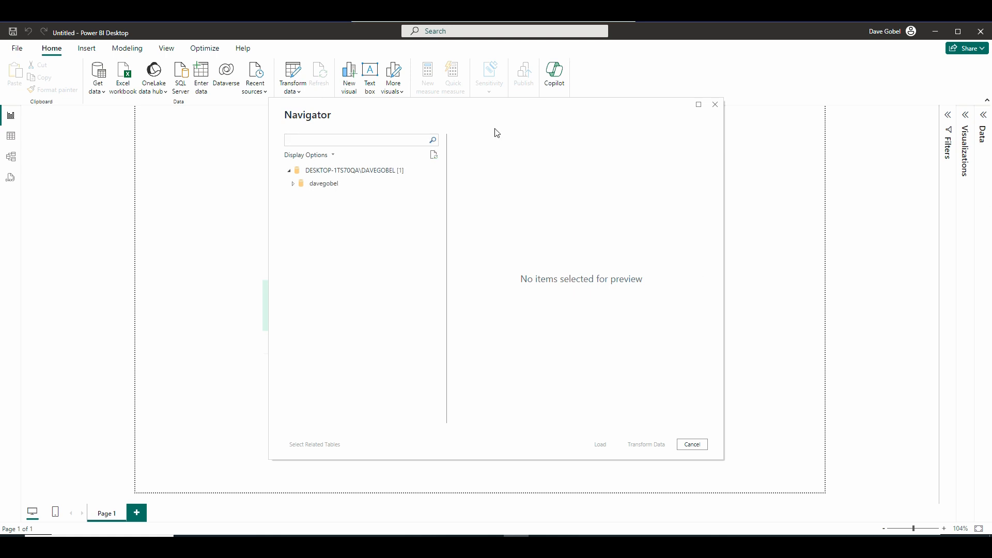
Load the accounts, inventory, invoice_dtl, invoice_hdr and sales_person tables from the database.
left_click(292, 185)
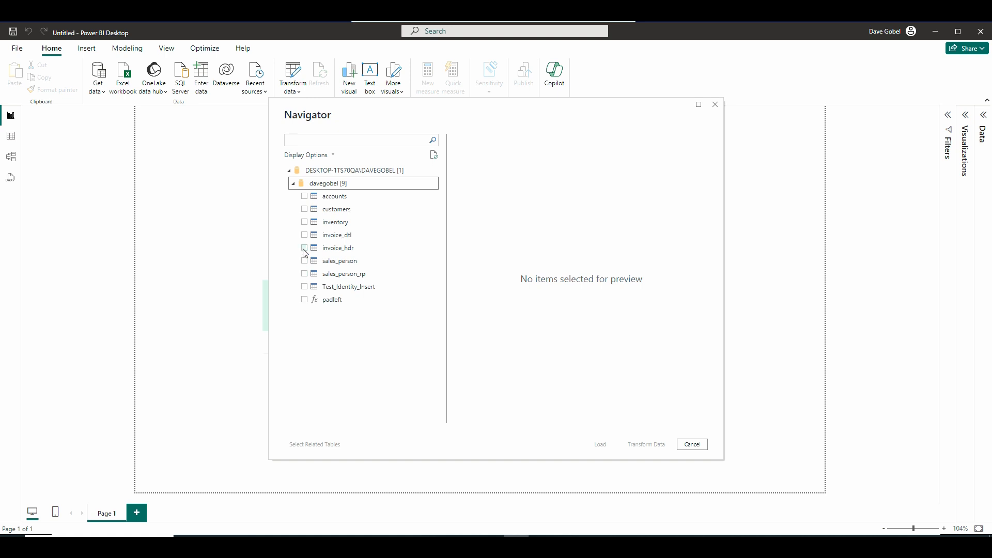
left_click(305, 248)
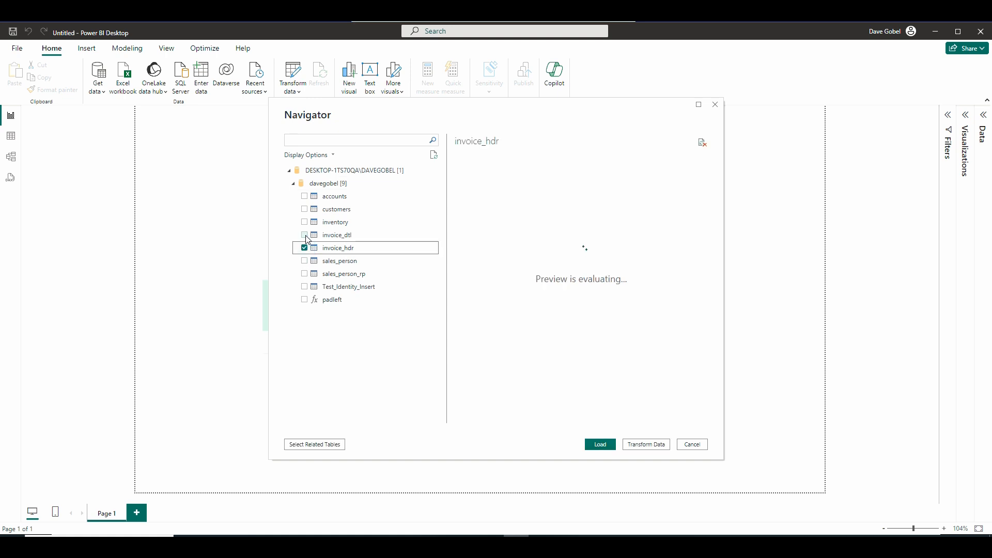
left_click(305, 235)
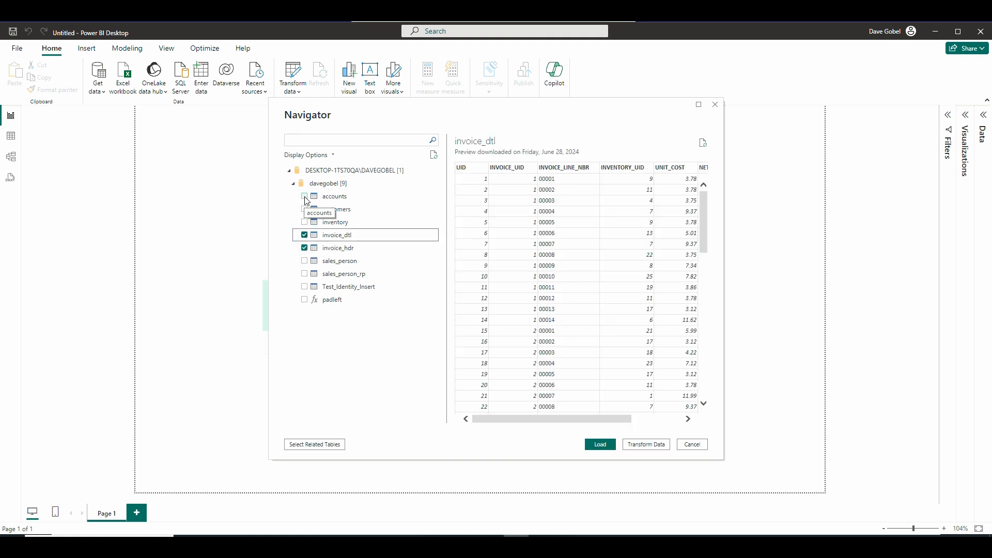
left_click(304, 196)
left_click(304, 223)
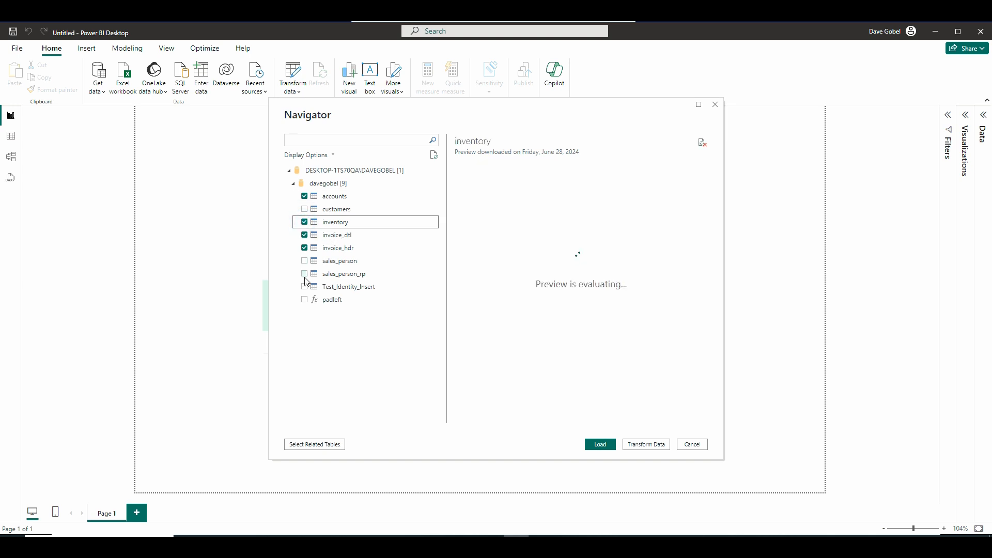
left_click(305, 261)
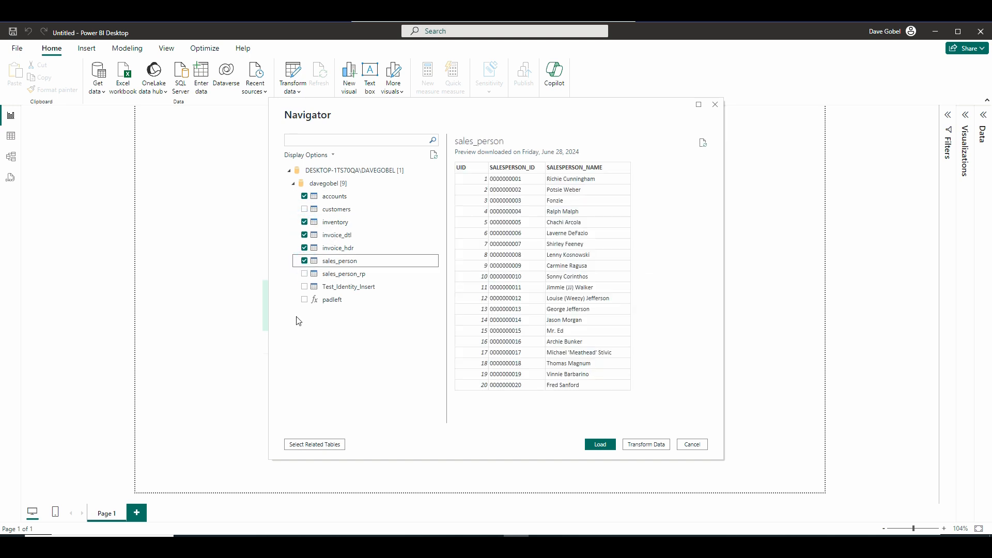
left_click(600, 445)
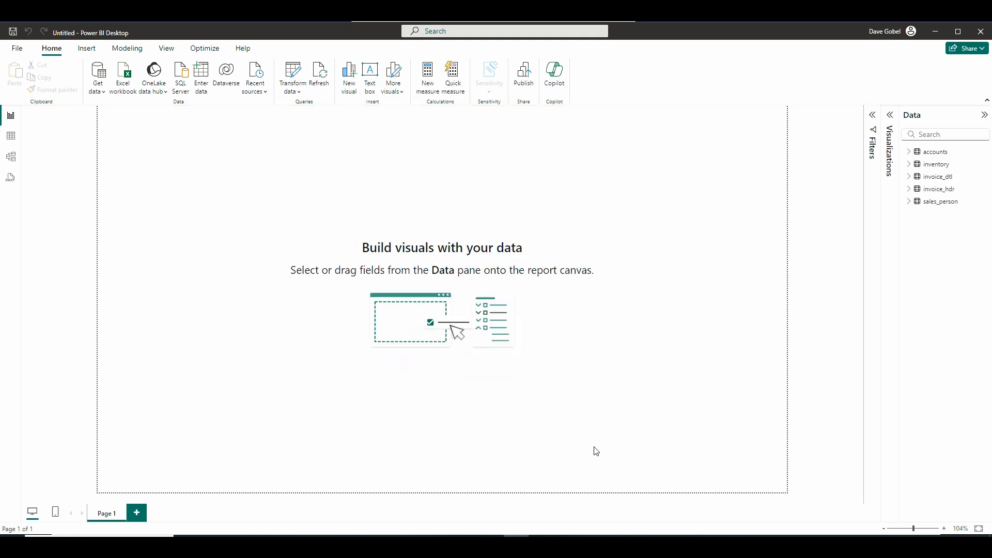
Arrange the model diagram with invoice_hdr, invoice_dtl and inventory in one row, and accounts and sales_person beneath them.
left_click(12, 156)
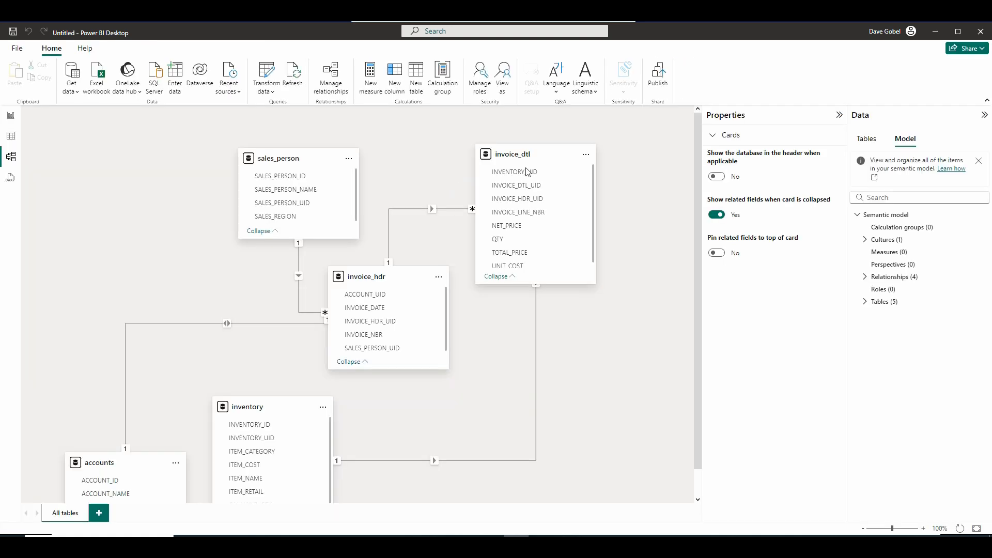
scroll(662, 299, "down", 1)
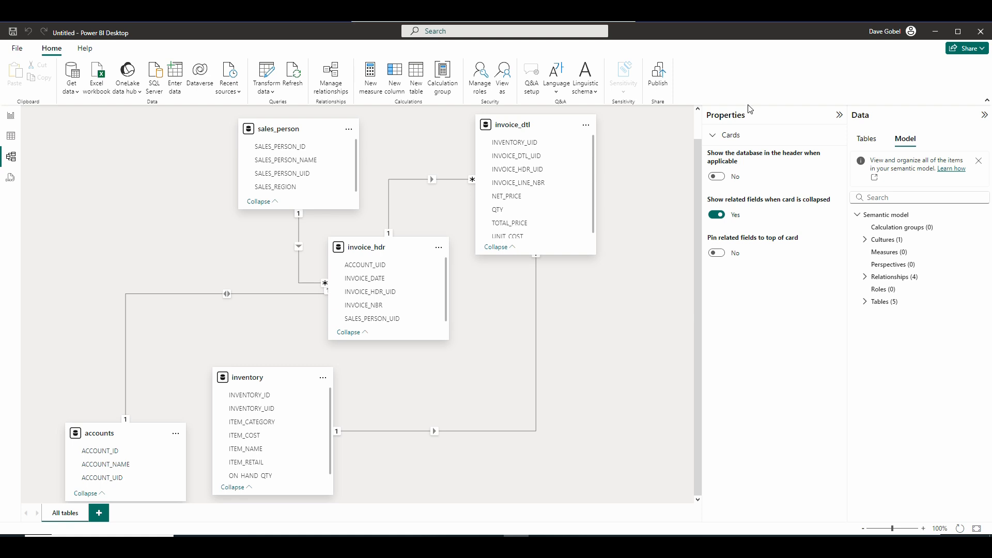
left_click_drag(363, 246, 95, 137)
left_click_drag(275, 127, 443, 361)
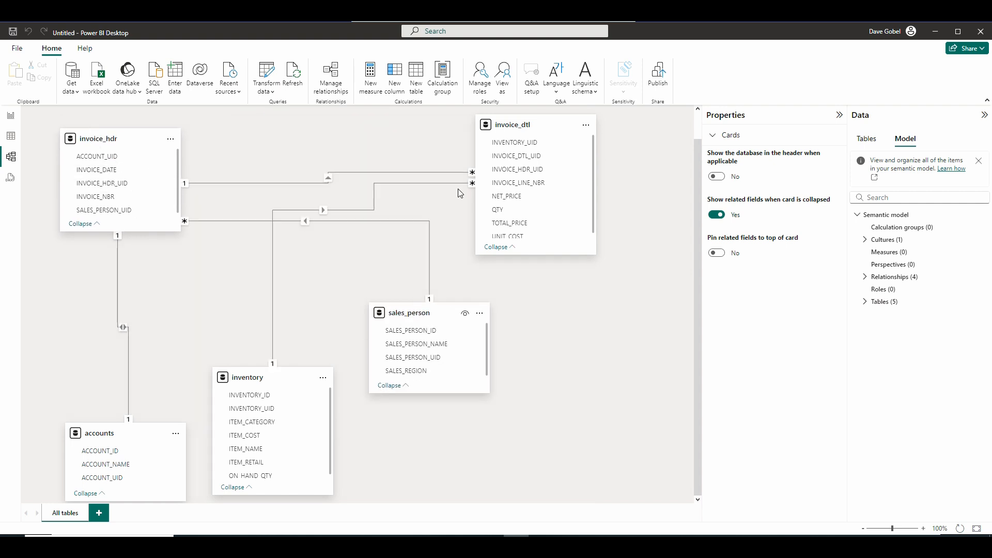
left_click_drag(518, 124, 275, 134)
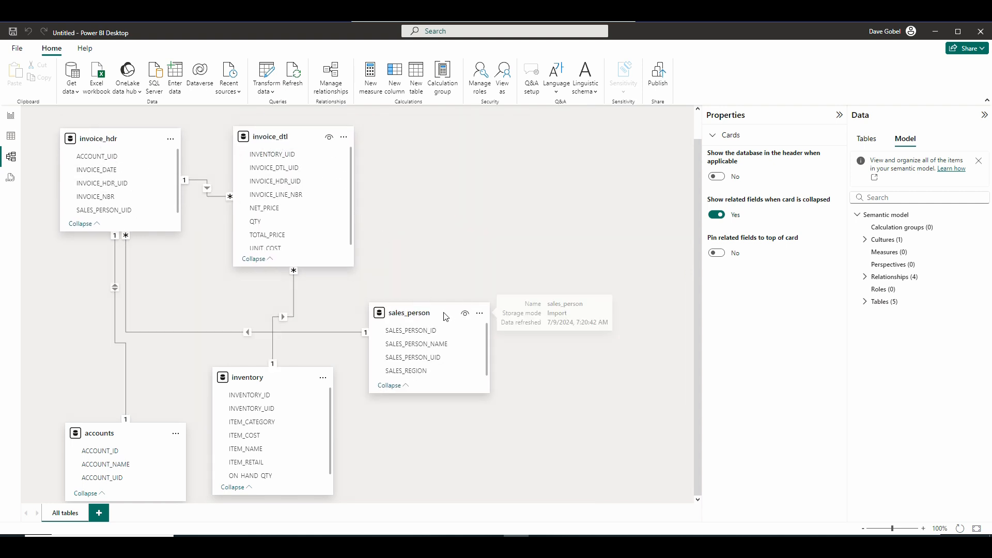
left_click_drag(245, 380, 448, 135)
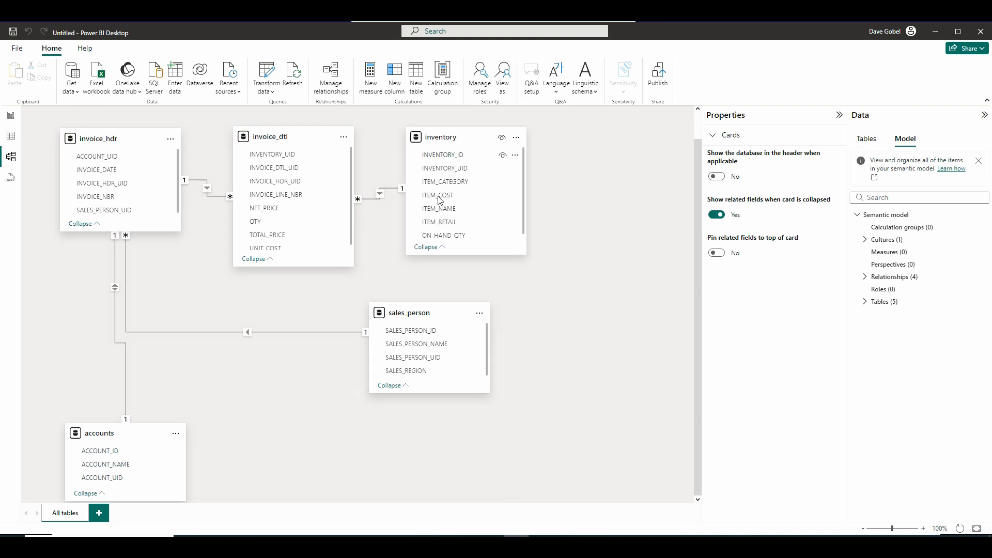
left_click_drag(422, 322, 324, 378)
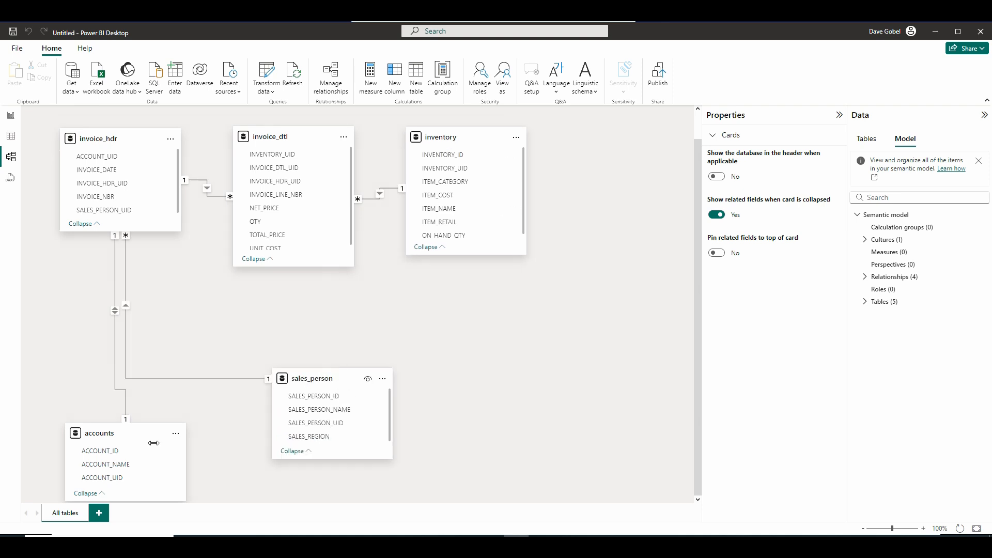
left_click_drag(108, 434, 114, 361)
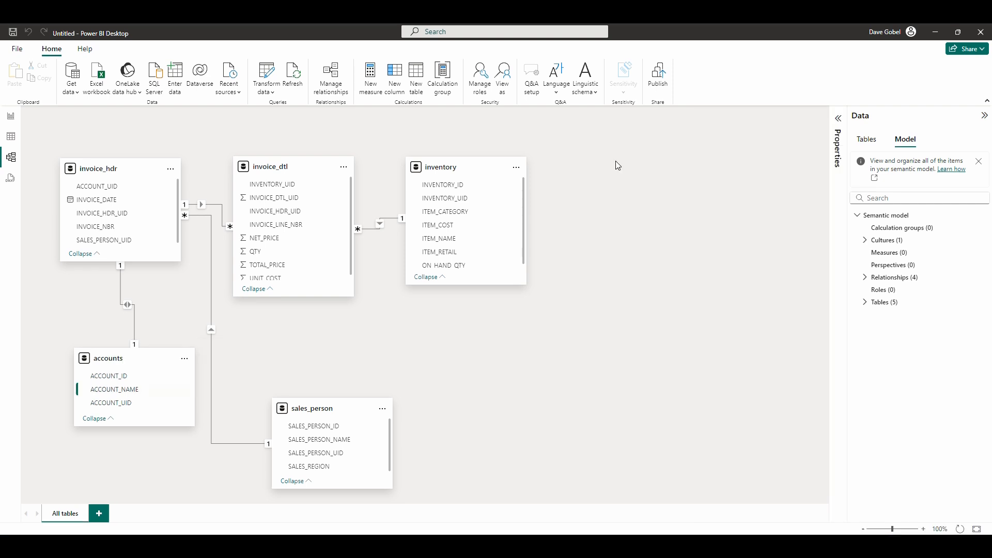
Add a table visual to the report page with INVOICE_NBR and INVOICE_DATE from invoice_hdr.
left_click(10, 119)
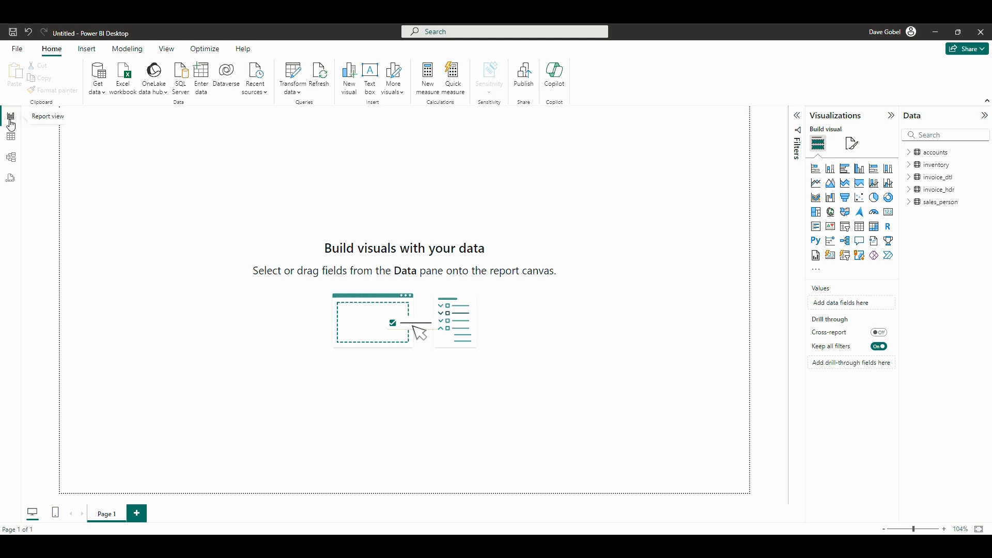
left_click(860, 228)
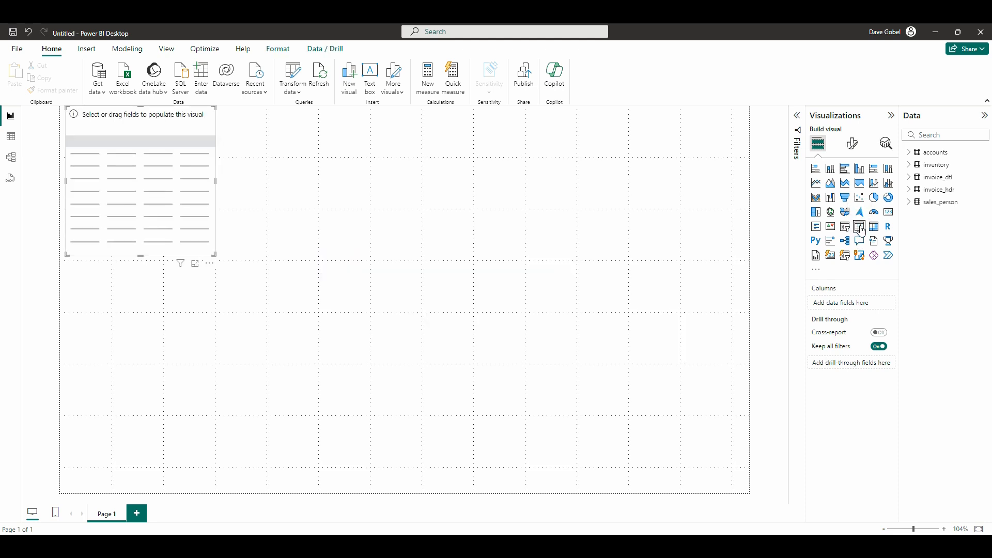
left_click(910, 190)
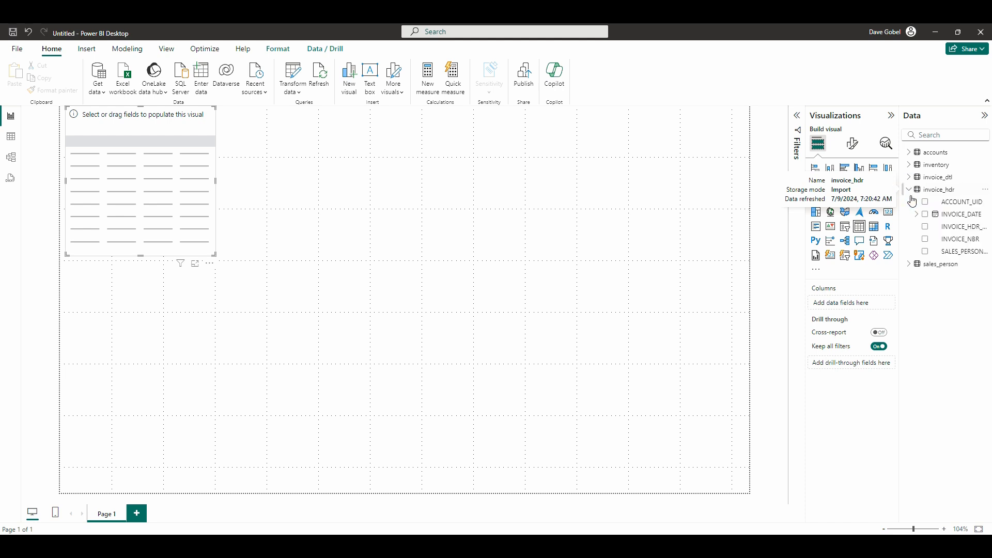
left_click(925, 240)
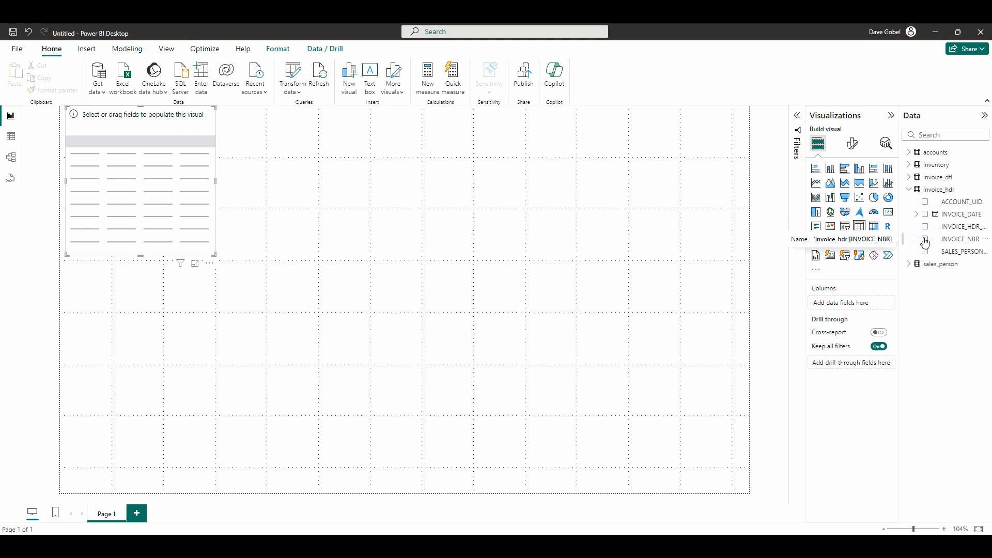
left_click(925, 214)
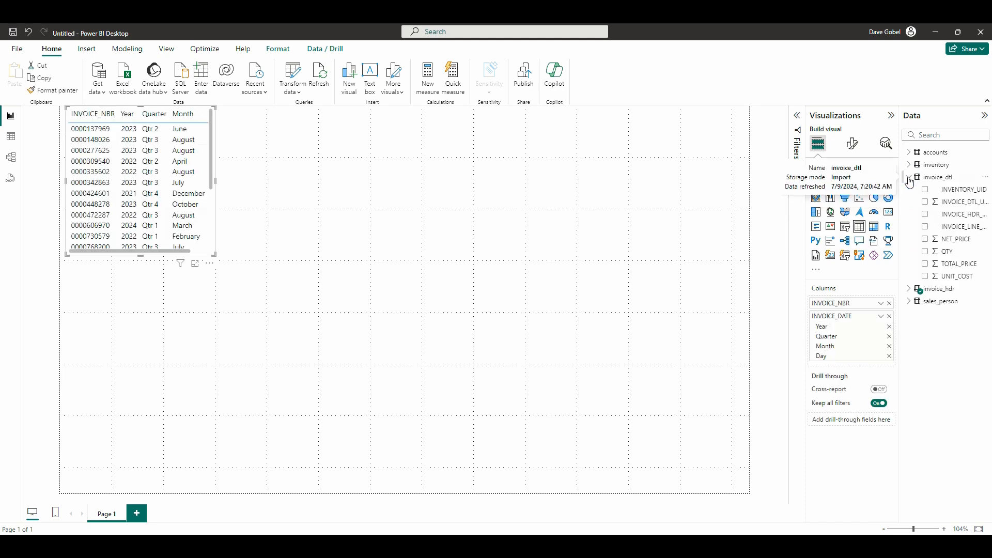
Add QTY, TOTAL_PRICE and NET_PRICE from invoice_dtl to the table visual.
left_click(925, 251)
left_click(925, 264)
left_click(925, 240)
left_click(909, 177)
Add ACCOUNT_NAME from accounts, and ITEM_CATEGORY and ITEM_NAME from inventory, to the table visual.
left_click(909, 152)
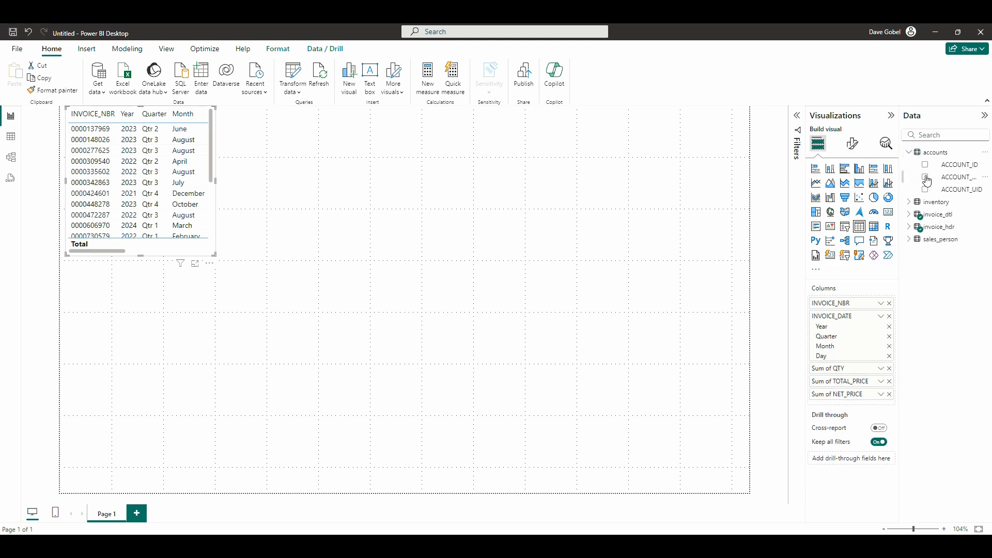
left_click(925, 177)
left_click(909, 153)
left_click(910, 165)
left_click(925, 202)
left_click(925, 226)
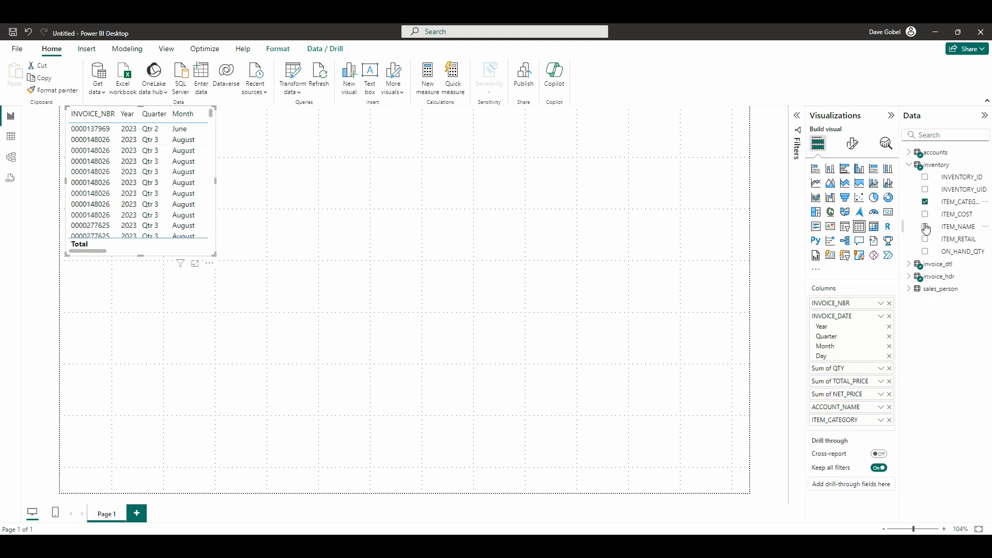
left_click(910, 165)
Add SALES_PERSON_NAME and SALES_REGION from sales_person to the table visual.
left_click(909, 202)
left_click(925, 252)
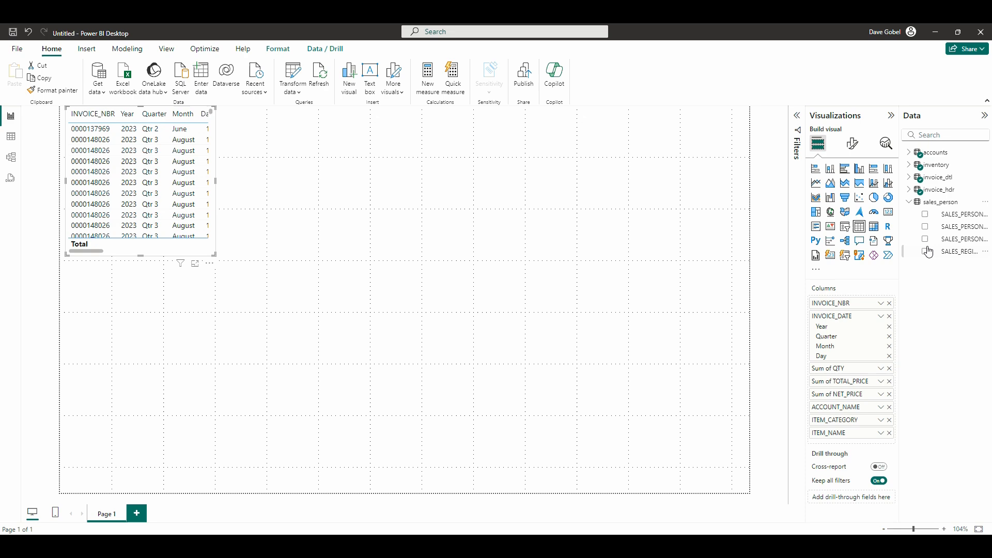
left_click(925, 226)
left_click(908, 202)
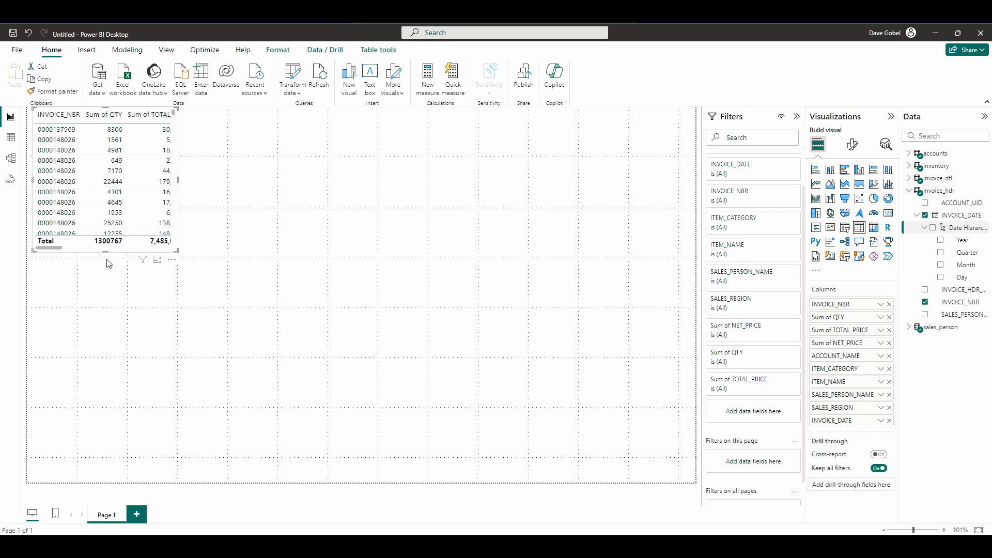
Move the table visual to the bottom of the report page and widen it to nearly the full page width.
left_click_drag(109, 264, 99, 478)
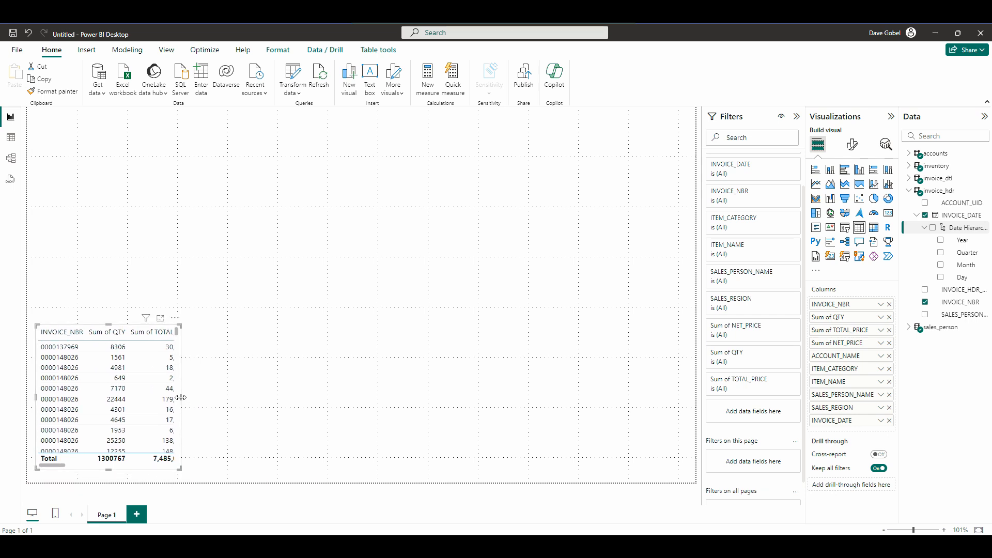
left_click_drag(182, 398, 687, 406)
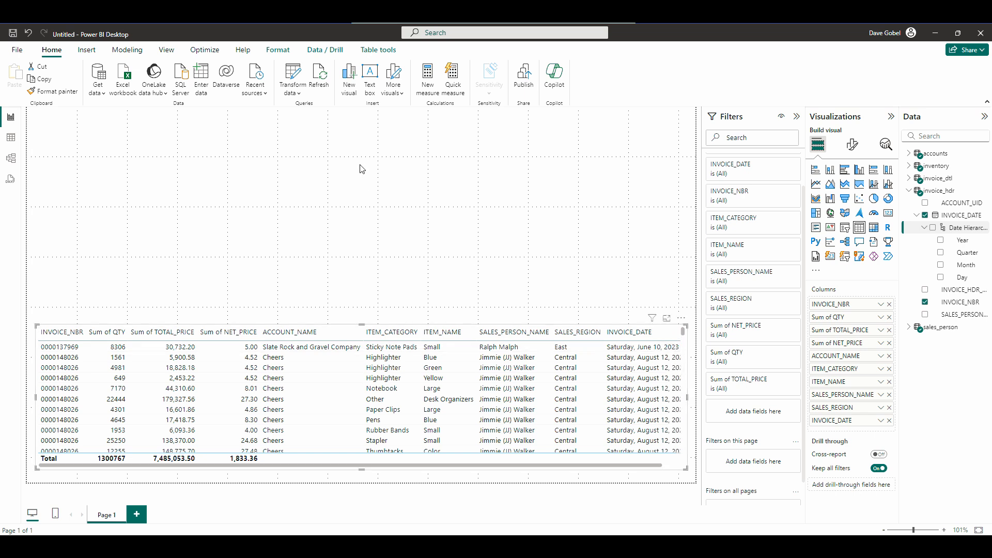
Set the page's canvas background to the lightest tint of the theme's dark blue with 0% transparency.
left_click(332, 222)
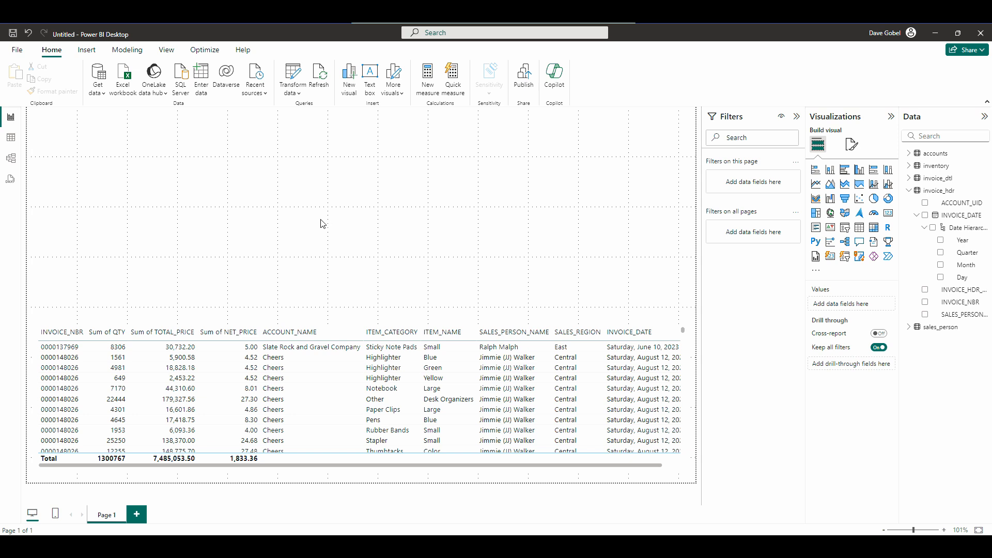
left_click(851, 146)
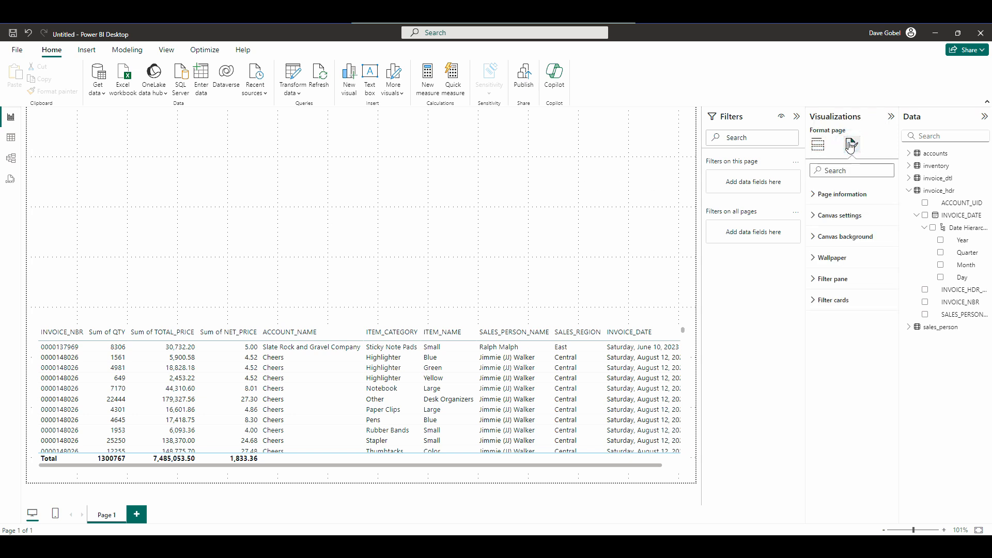
left_click(816, 240)
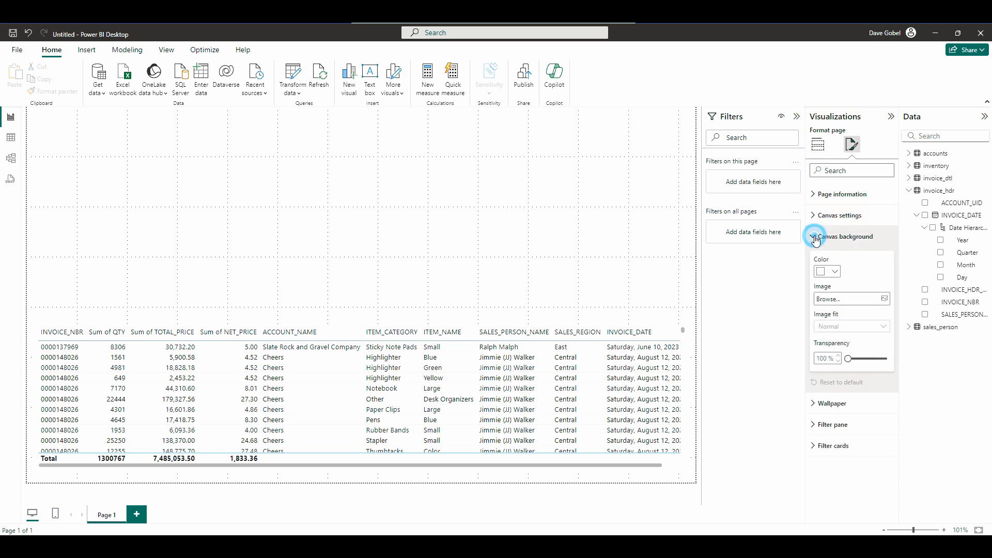
left_click(835, 271)
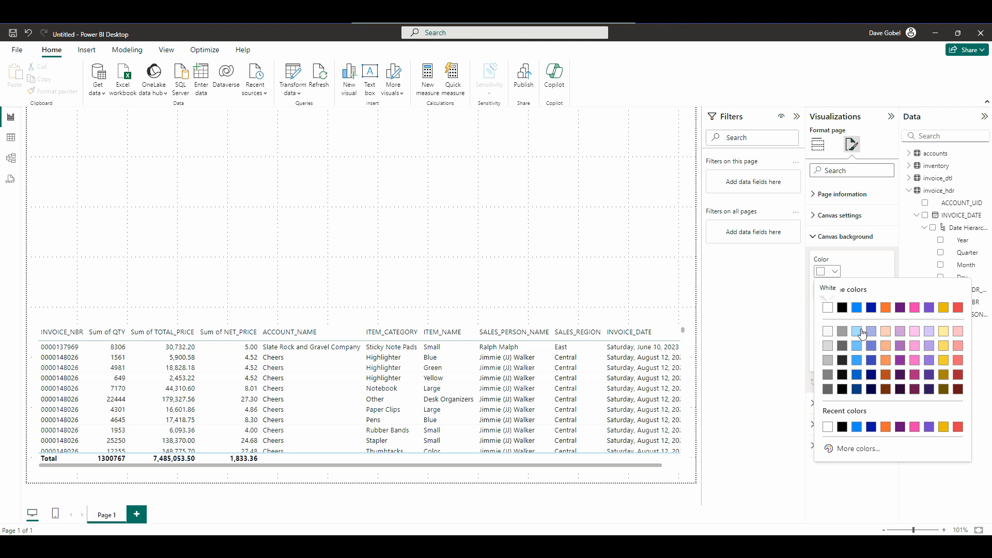
left_click(875, 337)
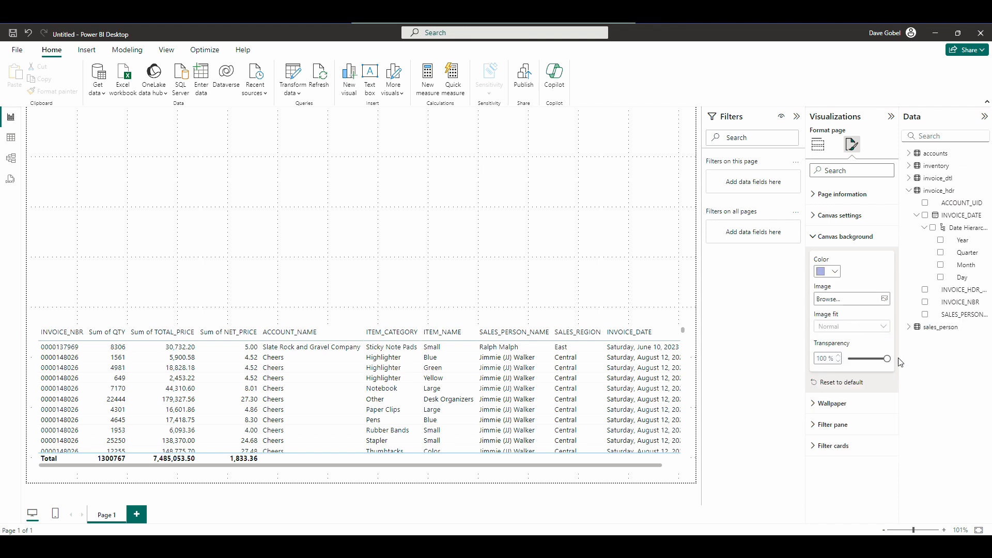
left_click_drag(886, 360, 847, 359)
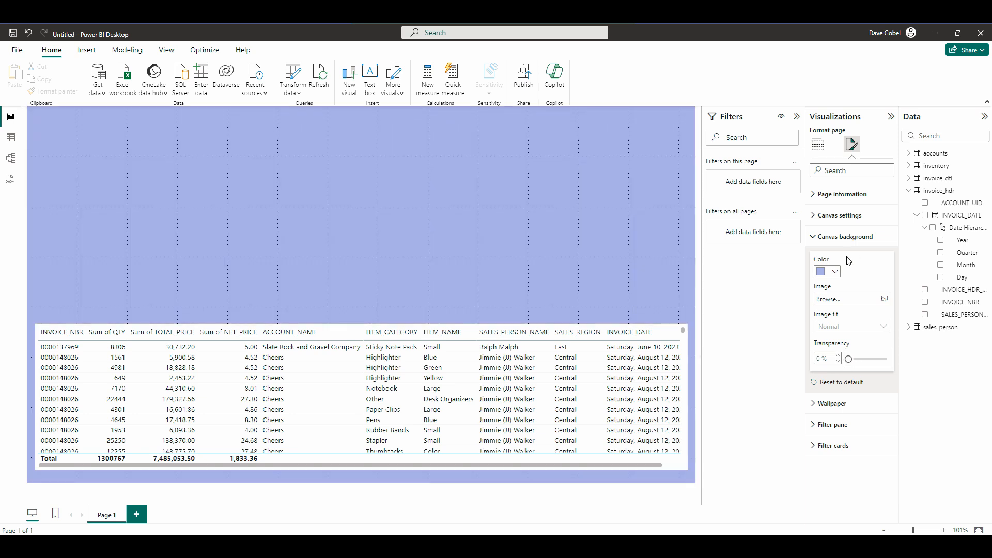
left_click(834, 272)
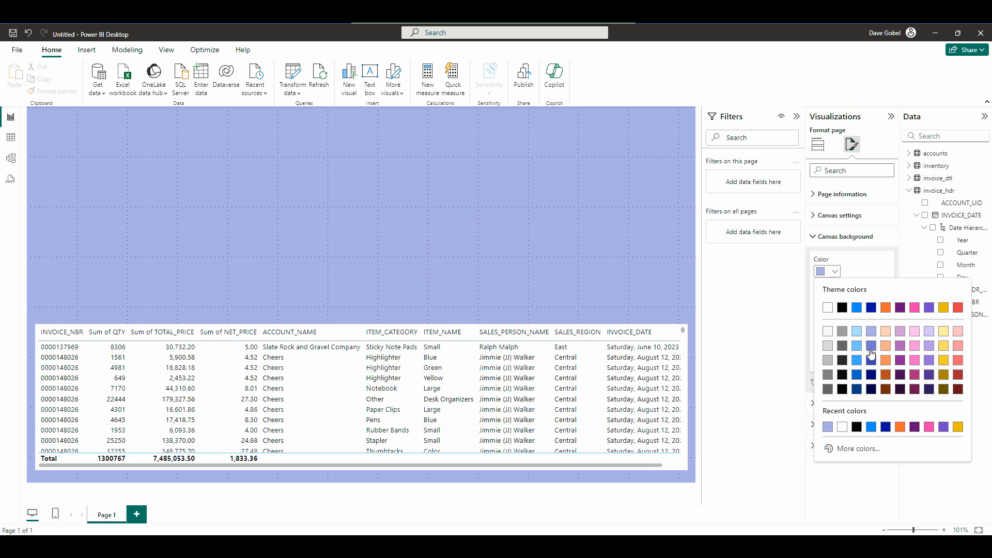
left_click(872, 337)
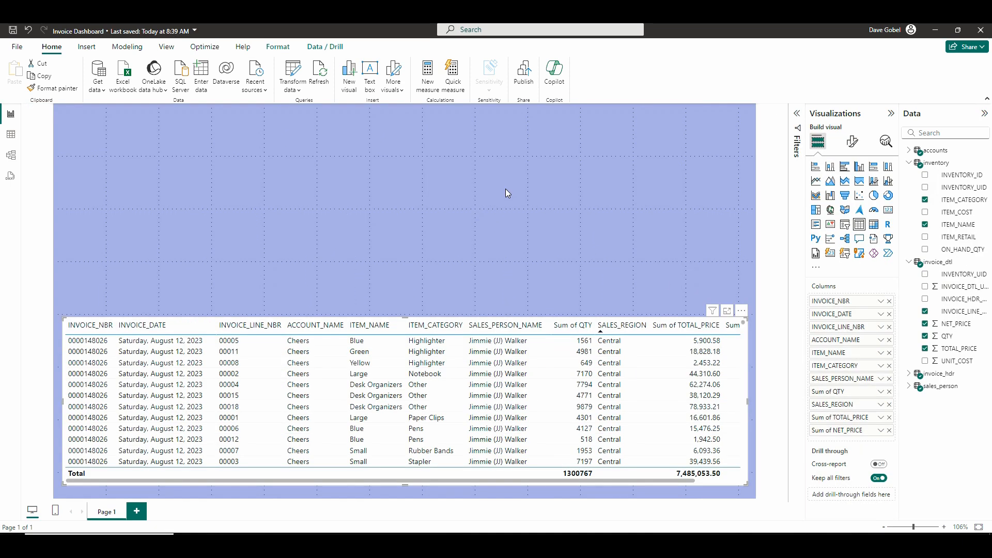
Add a stacked bar chart of TOTAL_PRICE by ITEM_CATEGORY, narrowed to about a third of the page and placed just above the table.
left_click(331, 228)
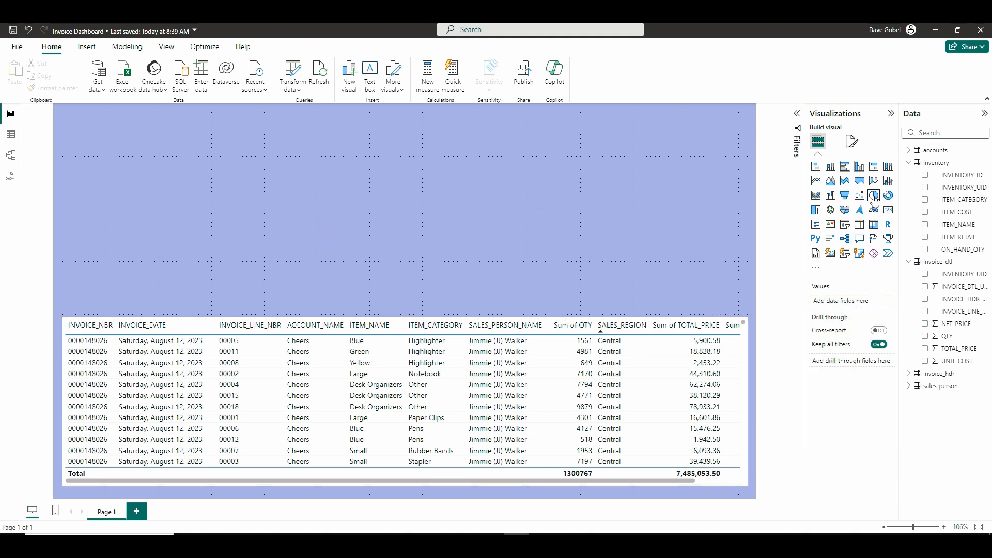
left_click(816, 167)
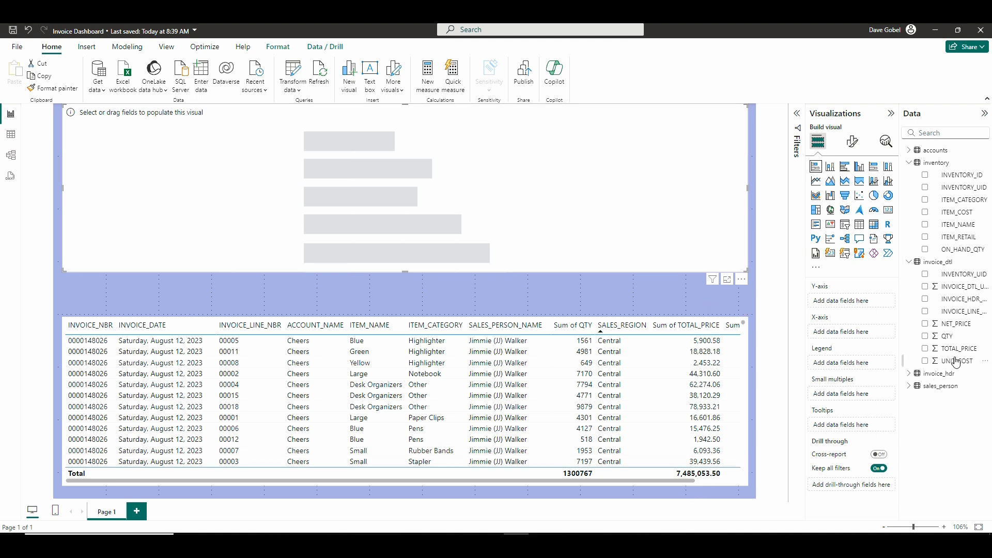
left_click(659, 480)
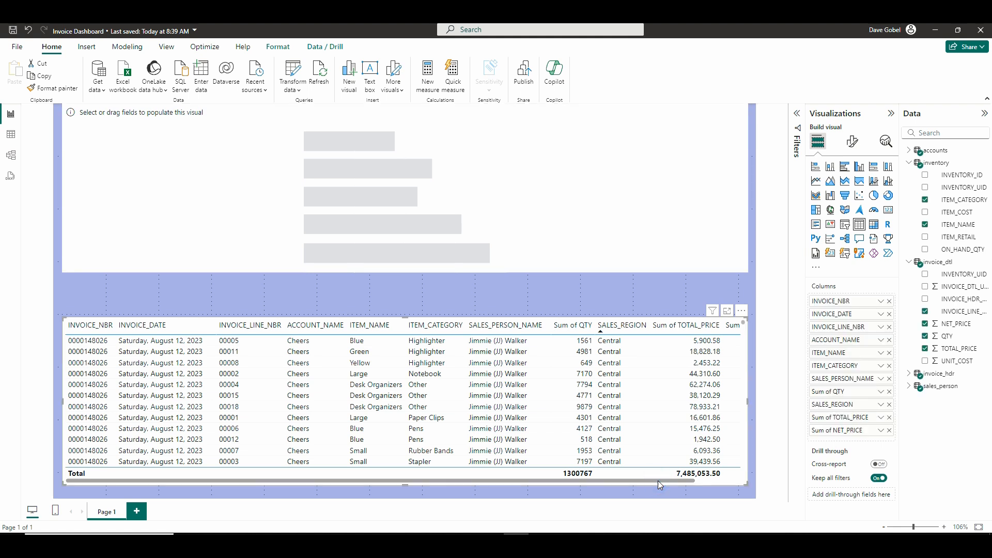
left_click(540, 215)
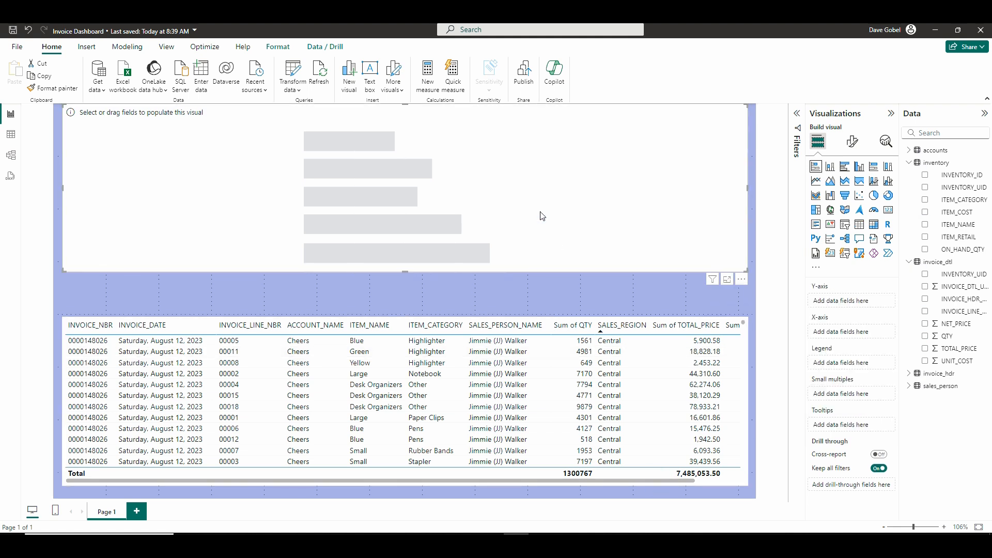
left_click(925, 349)
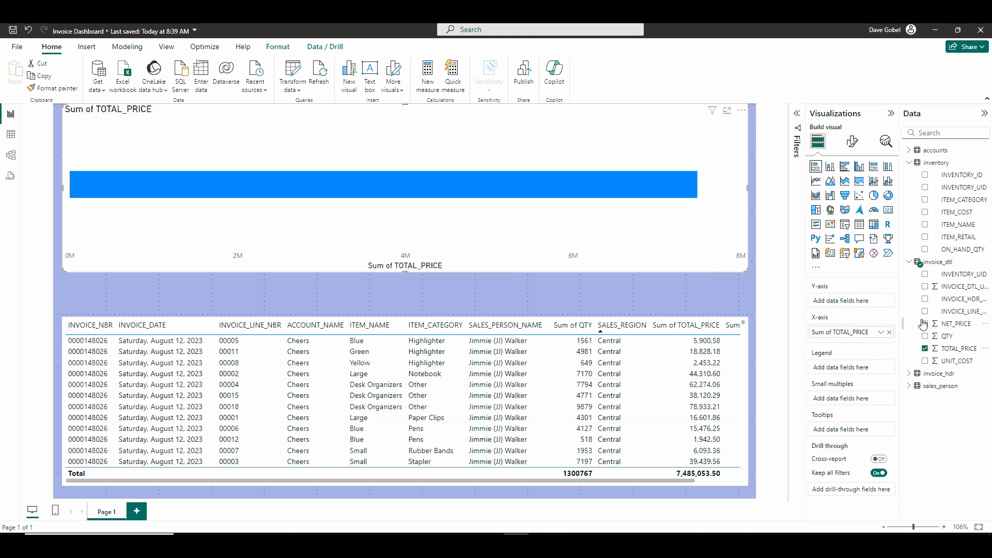
left_click(924, 200)
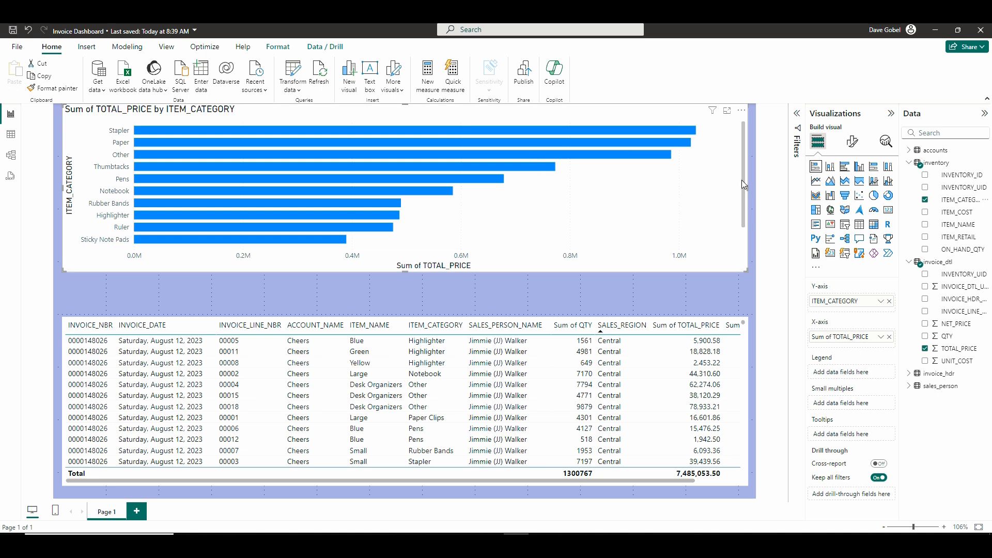
left_click_drag(748, 187, 294, 214)
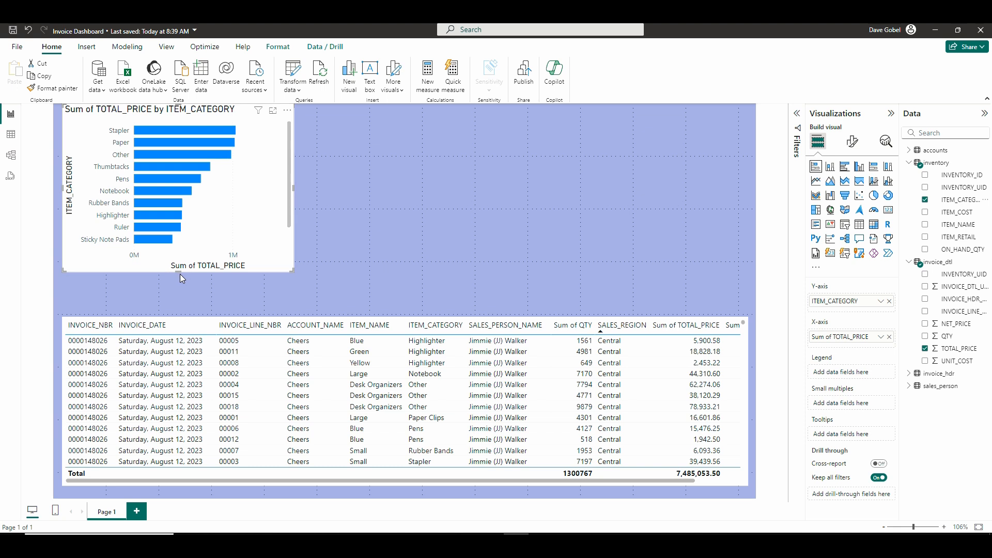
left_click_drag(176, 272, 178, 314)
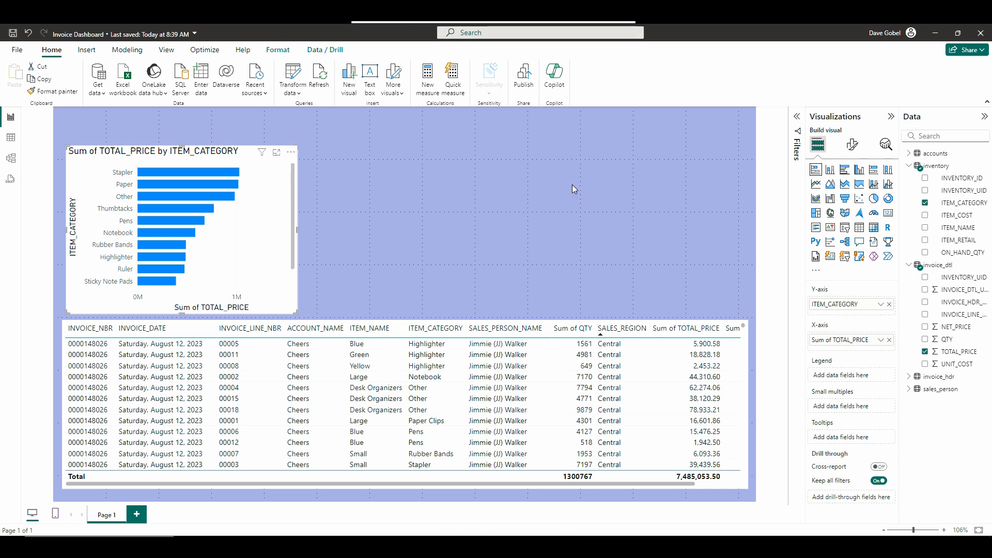
Insert a matrix visual beside the bar chart and narrow it to about half its width.
left_click(498, 200)
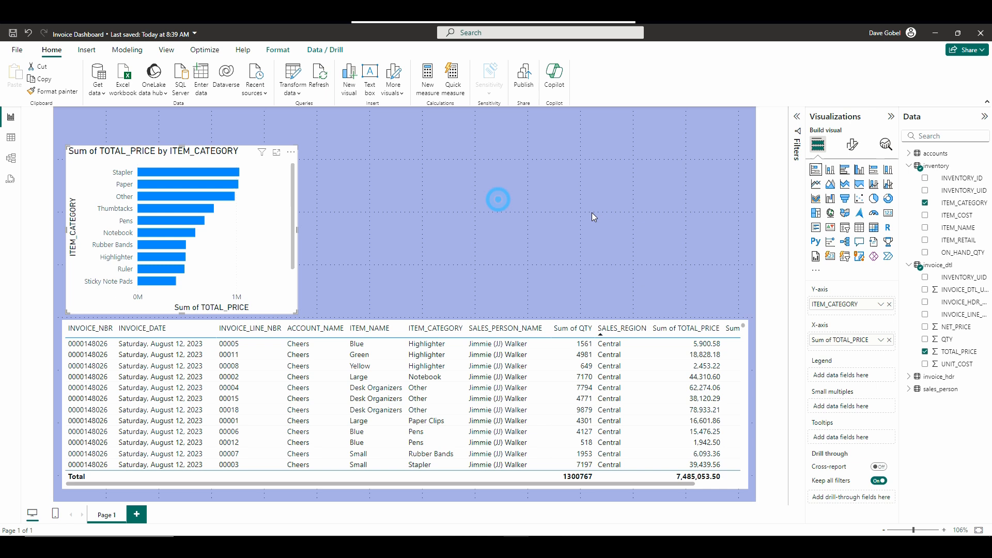
left_click(873, 229)
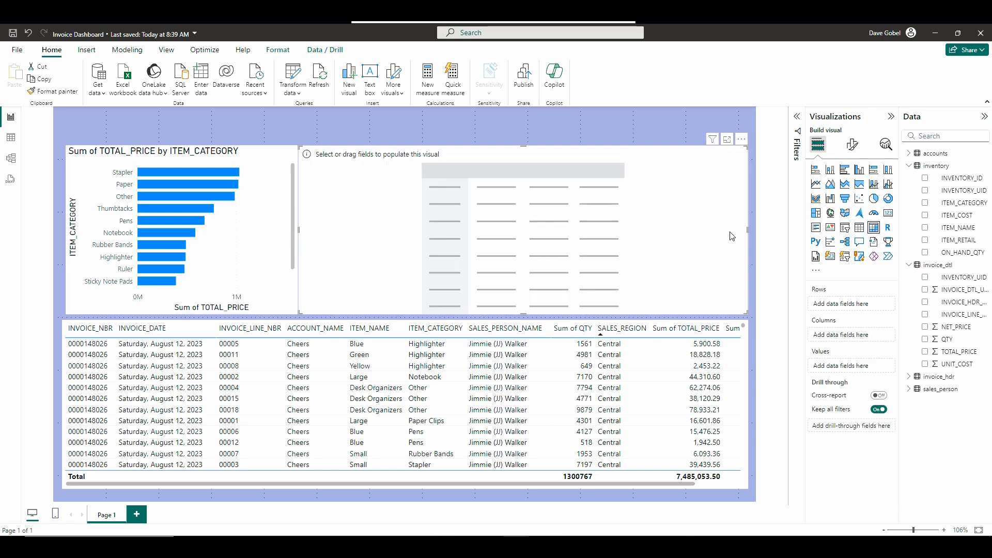
left_click_drag(746, 231, 509, 239)
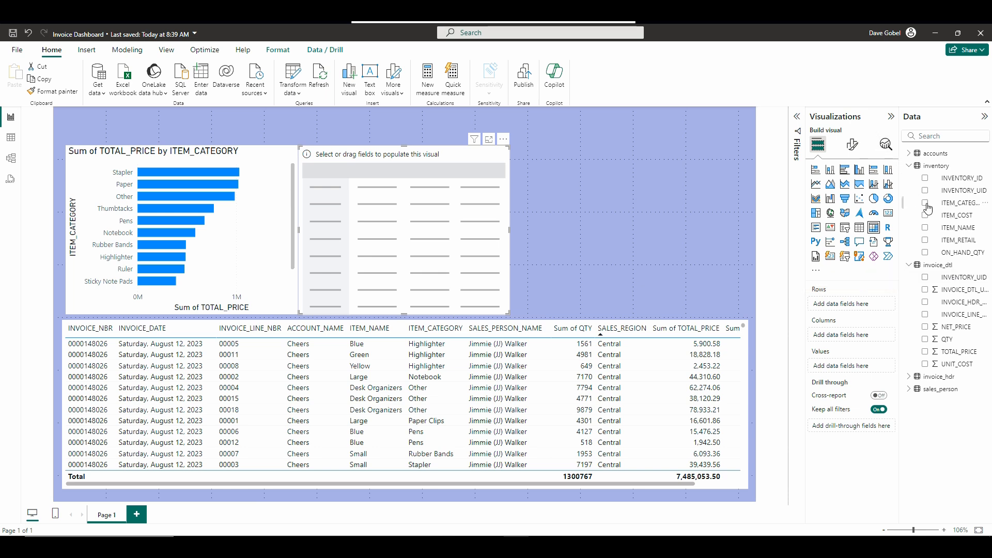
Add ITEM_RETAIL from inventory as the matrix rows, and QTY and UNIT_COST from invoice_dtl as its values.
left_click(925, 241)
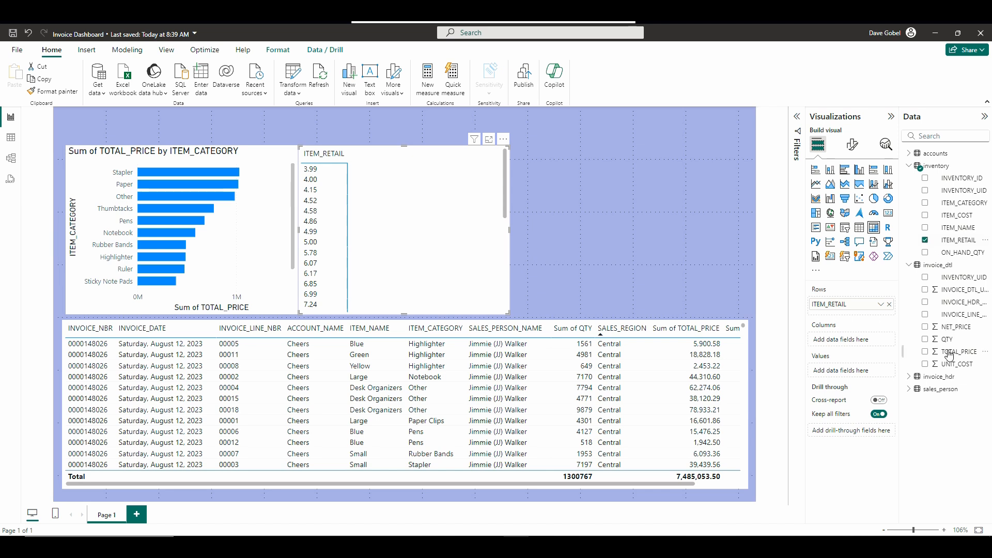
left_click(926, 340)
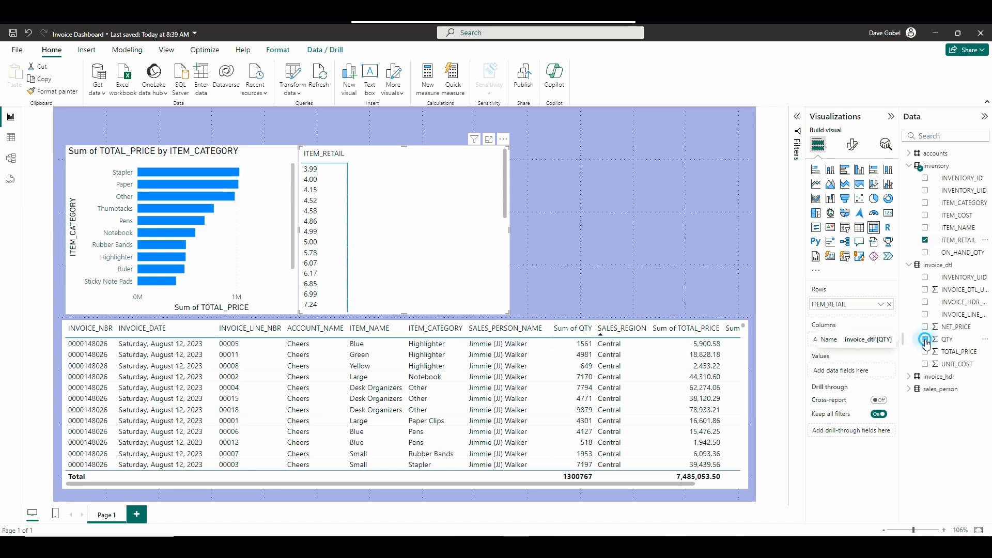
left_click(926, 365)
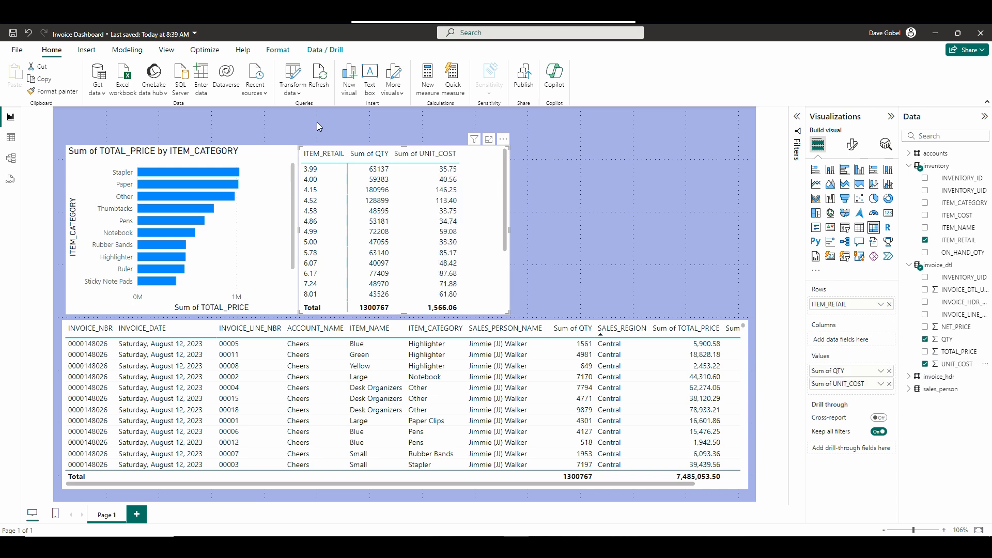
Leave a small gap between the bar chart and the slightly narrowed matrix, and replace ITEM_RETAIL with ITEM_NAME in the matrix rows.
left_click(359, 147)
left_click_drag(358, 147, 377, 147)
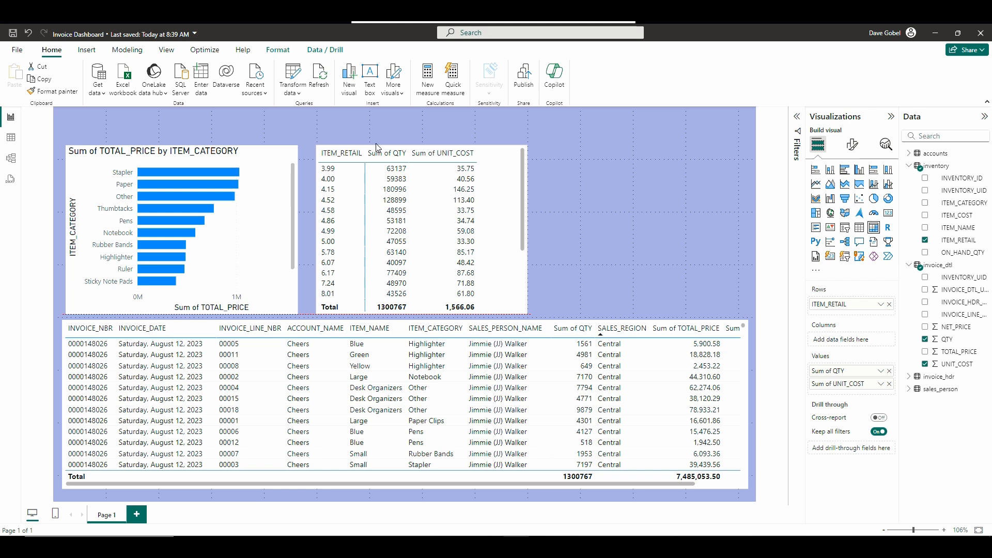
left_click_drag(527, 231, 511, 231)
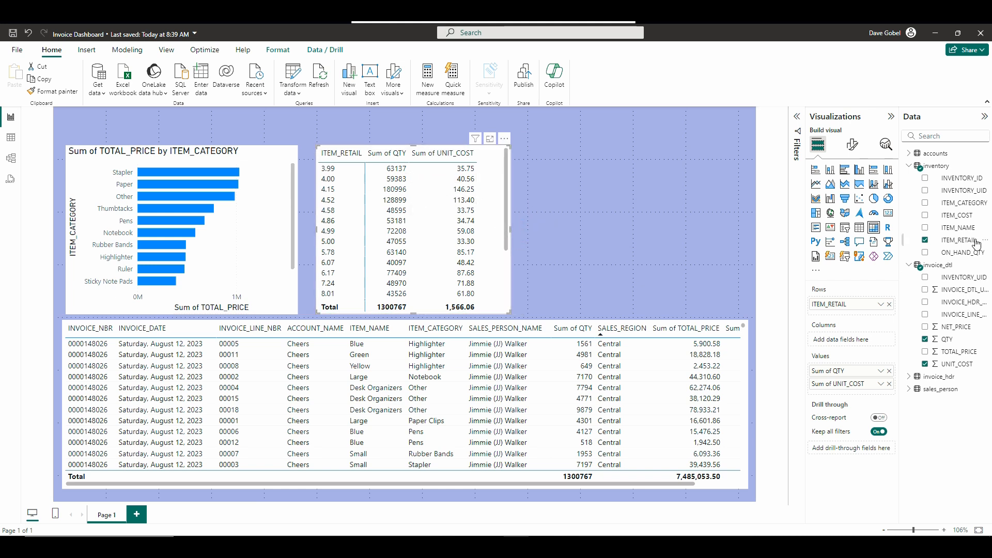
left_click(925, 241)
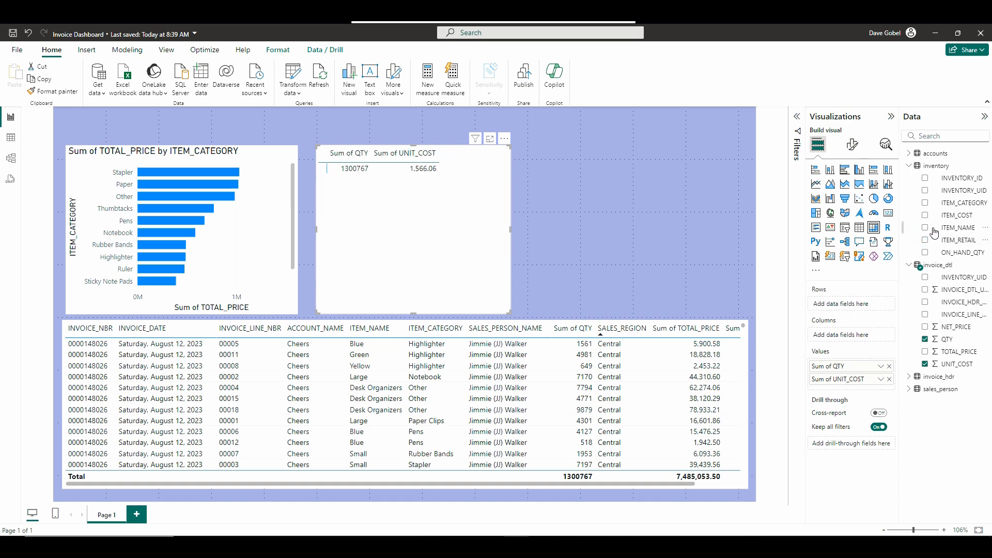
left_click(925, 228)
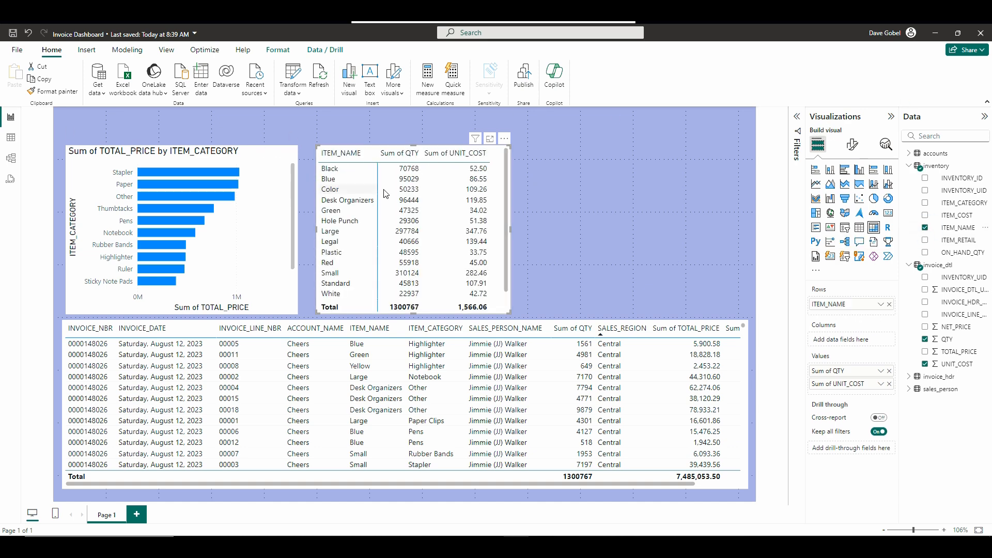
Test cross-filtering of the matrix and table with the Stapler, Paper, Thumbtacks and Pens bars, and clear the selection.
left_click(200, 175)
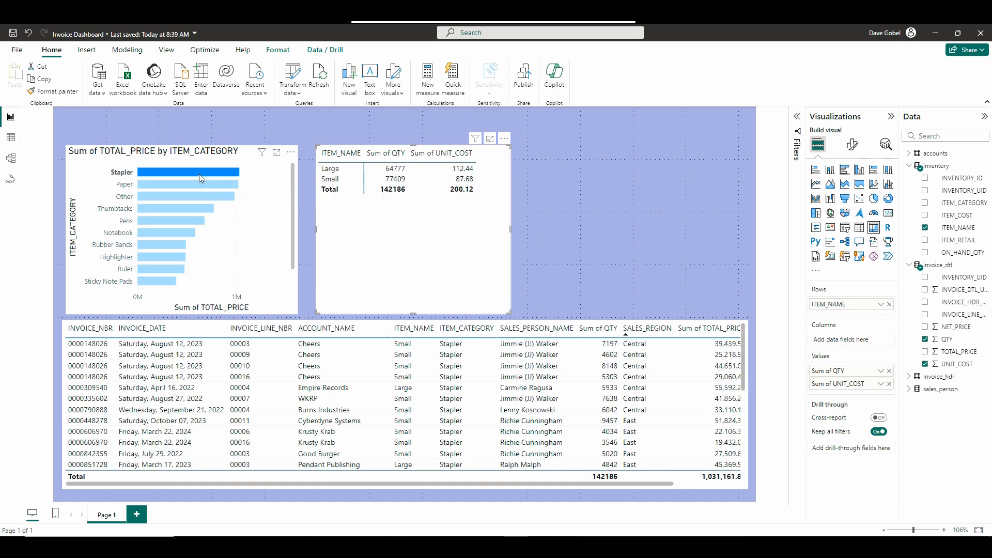
left_click(191, 181)
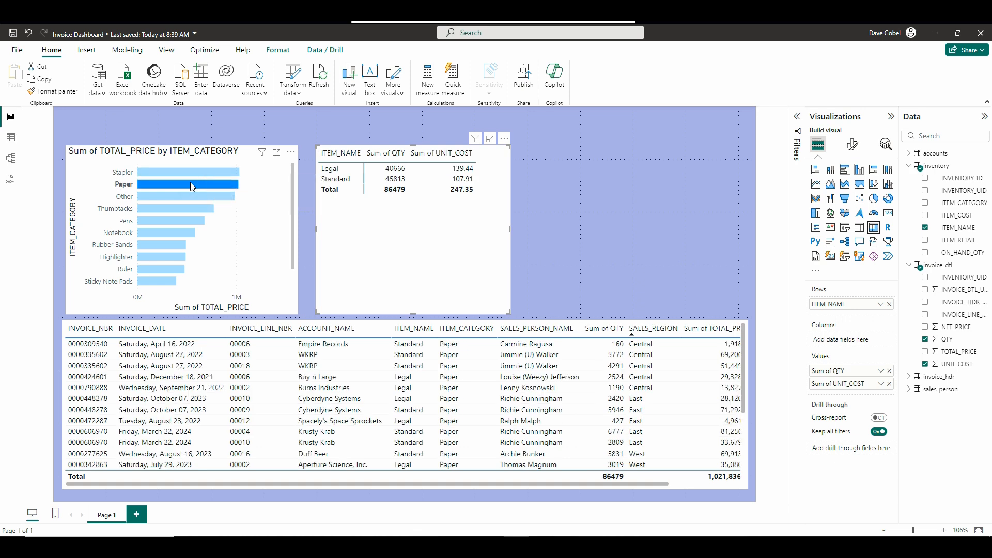
left_click(169, 207)
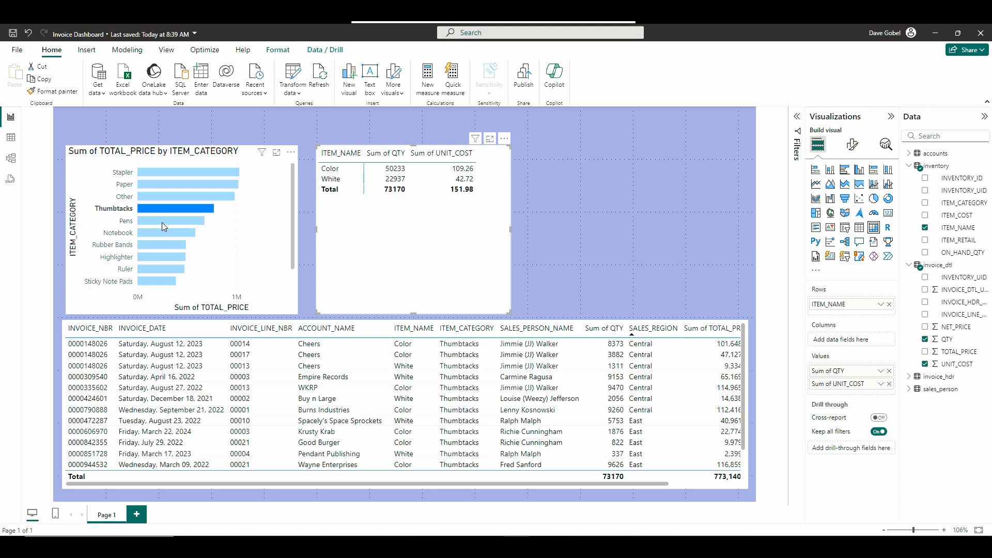
left_click(162, 222)
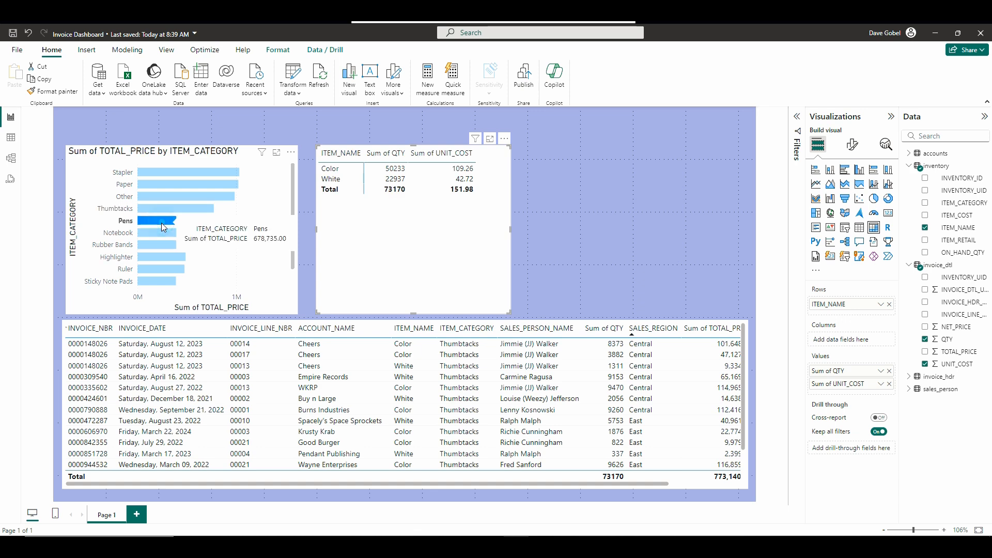
left_click(160, 169)
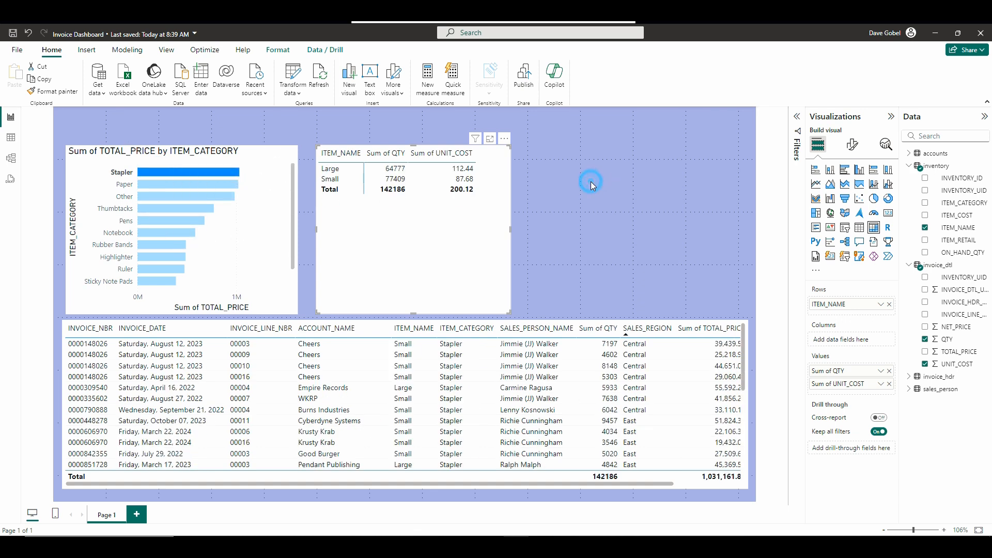
left_click(590, 181)
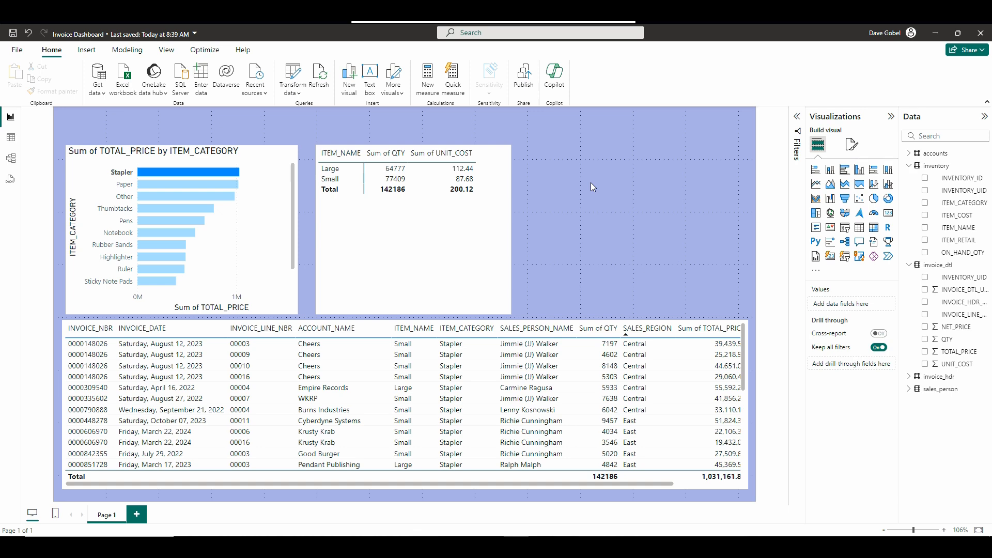
left_click(160, 172)
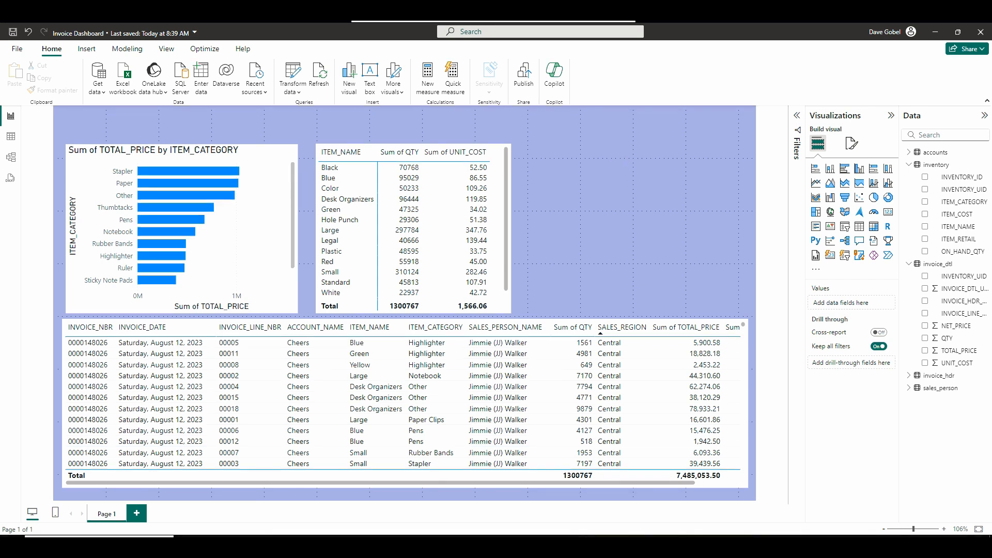
Save and publish the report to My workspace, and open the published Invoice Dashboard in the Power BI service in the browser.
left_click(524, 77)
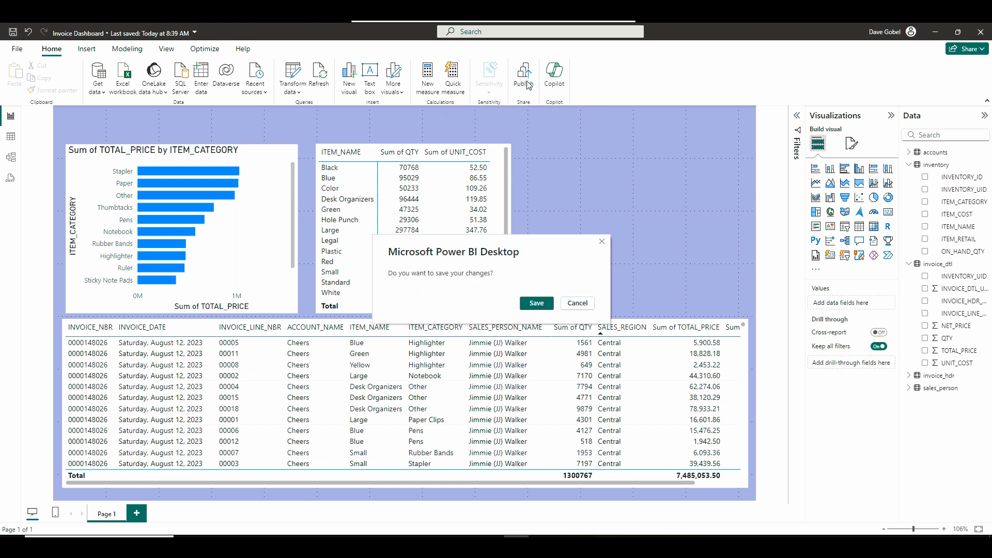
left_click(537, 303)
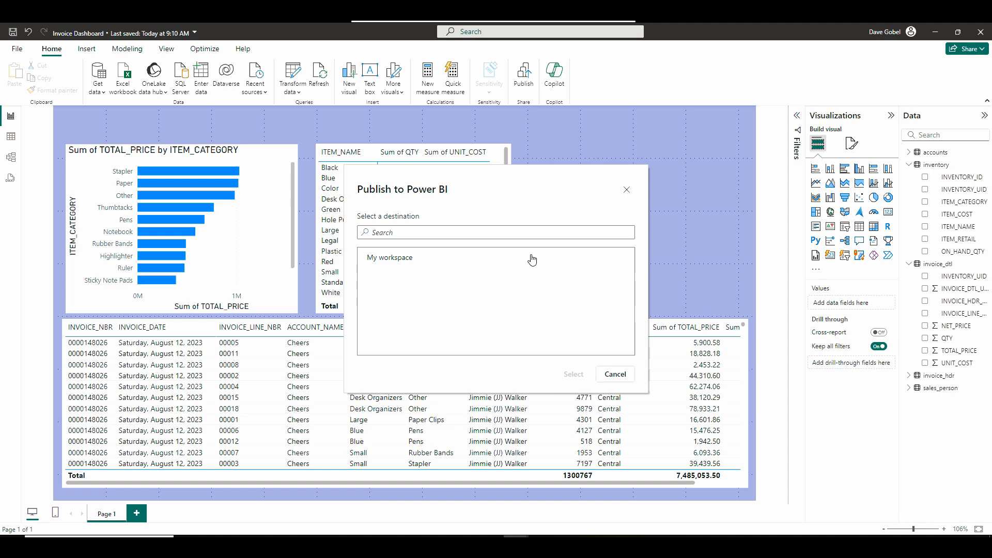
left_click(417, 257)
left_click(570, 377)
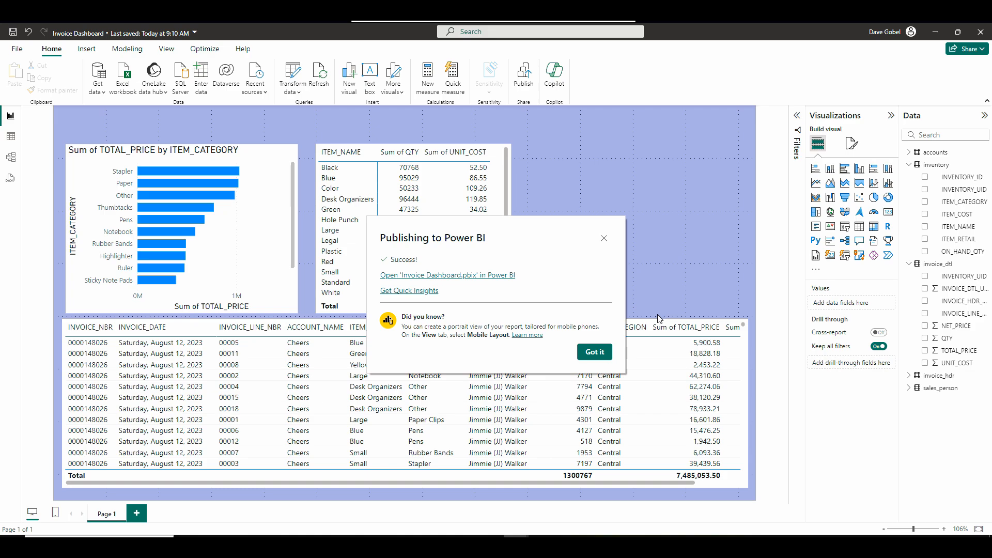
left_click(465, 275)
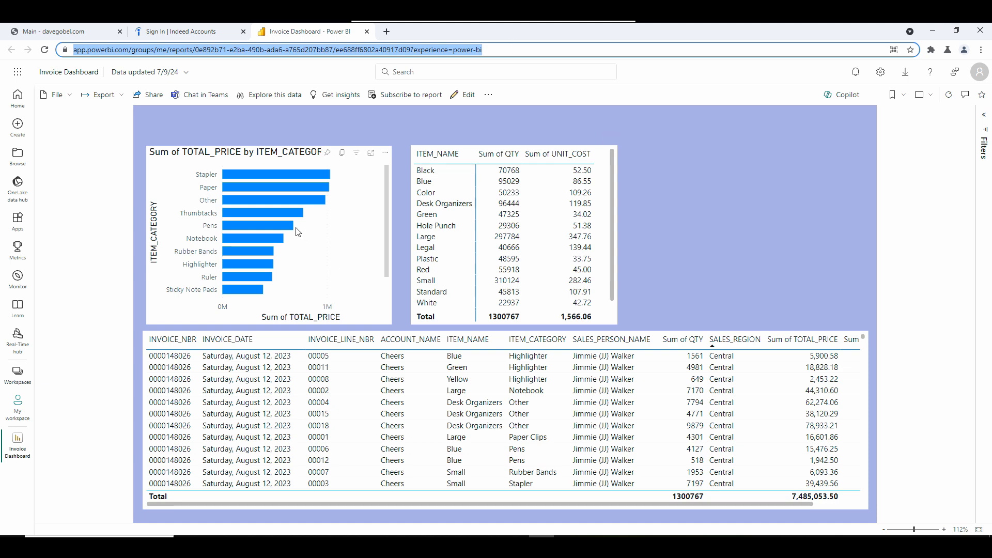
Test cross-filtering in the published report with the Rubber Bands, Ruler and Stapler bars of the chart.
left_click(239, 253)
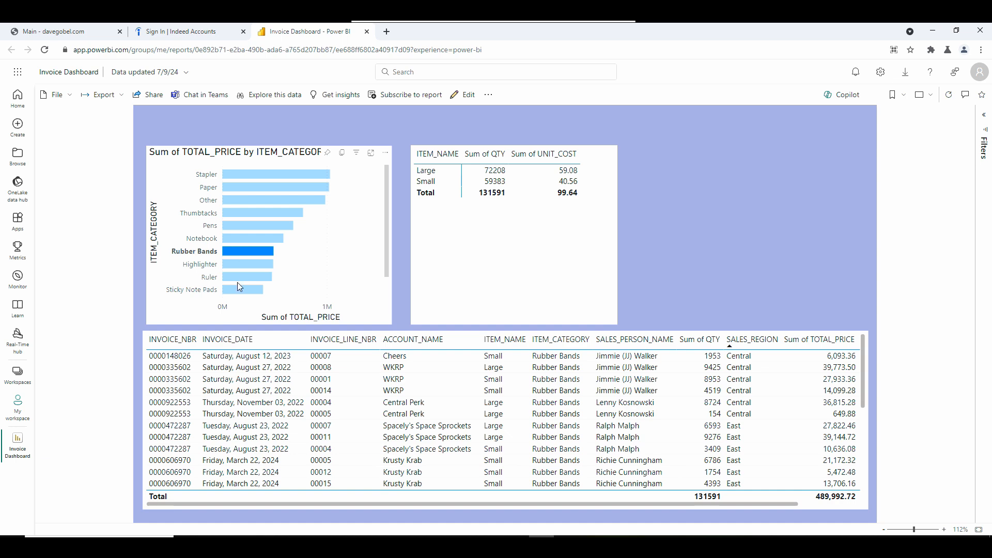
left_click(238, 278)
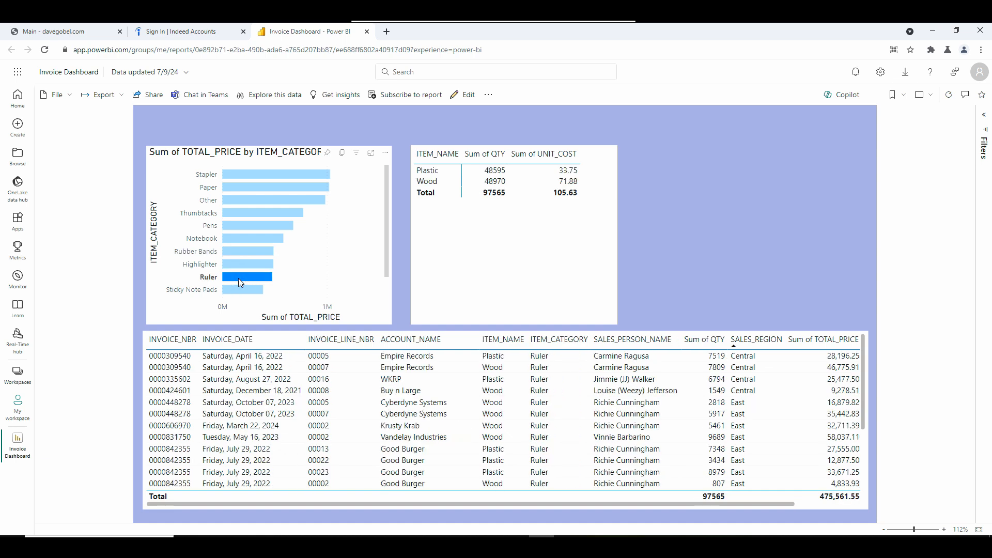
left_click(243, 176)
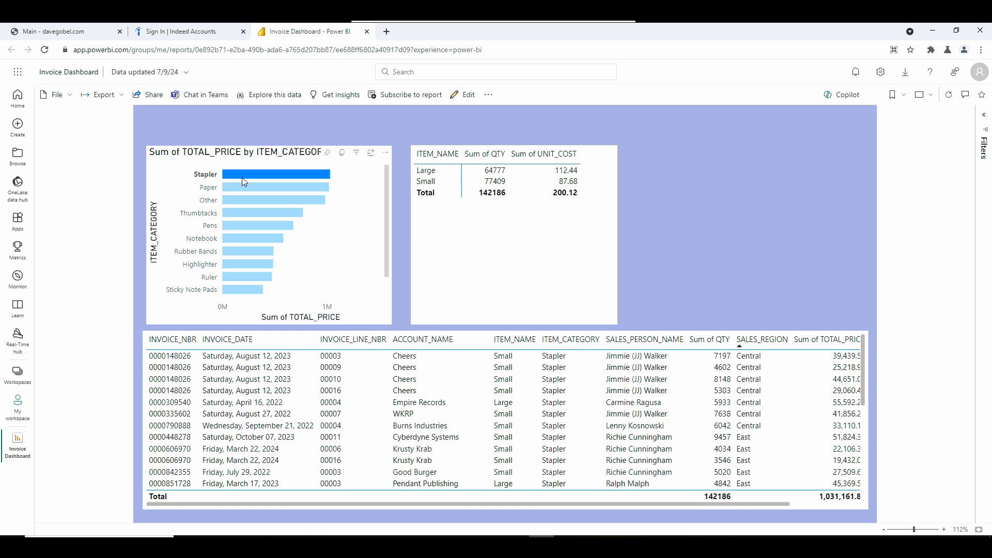
left_click(239, 279)
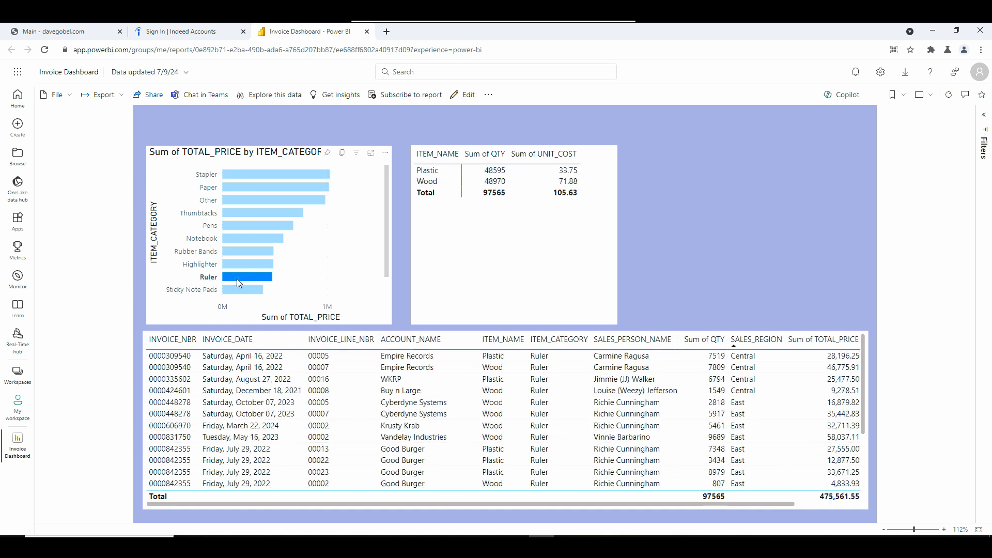
left_click(240, 175)
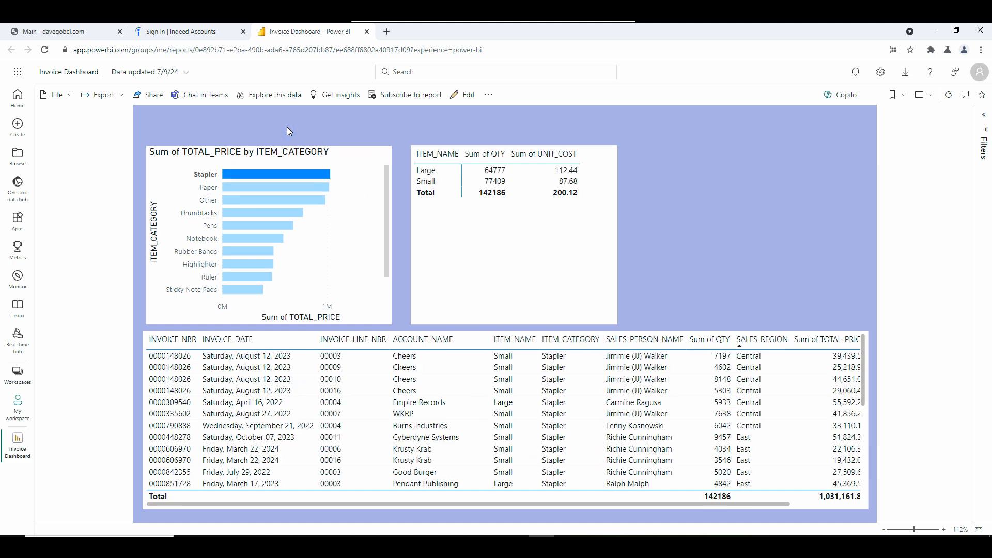
View the options for pinning the published bar chart to a dashboard, cancel without pinning, and toggle off the Stapler bar.
left_click(328, 151)
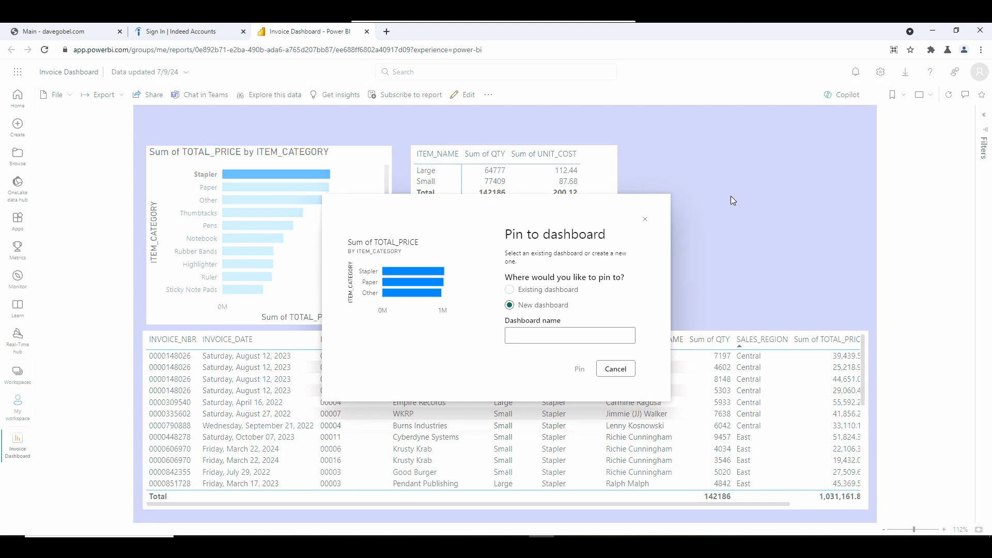
left_click(629, 368)
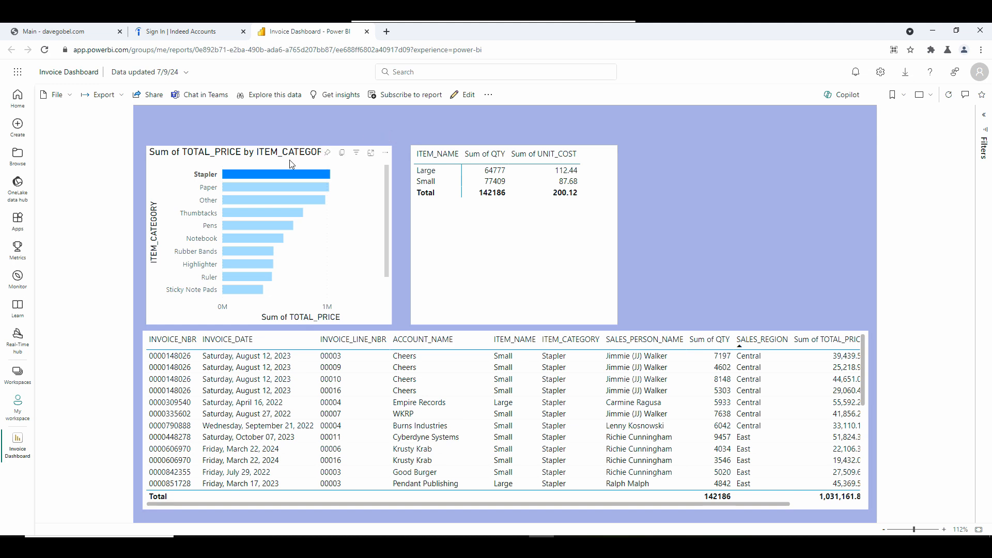
left_click(280, 176)
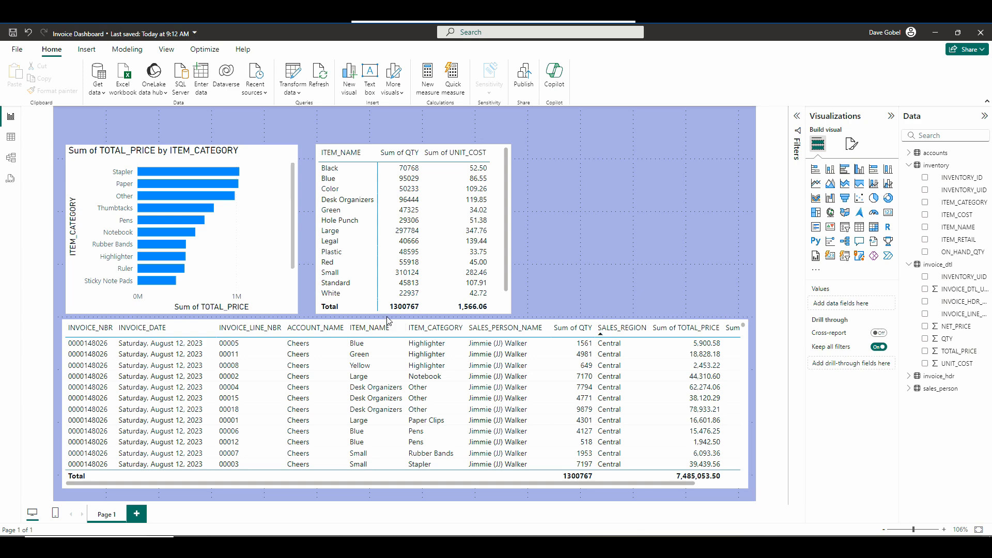
In the Power BI Desktop report, shorten the invoice table from its upper edge to free space above it.
left_click(405, 322)
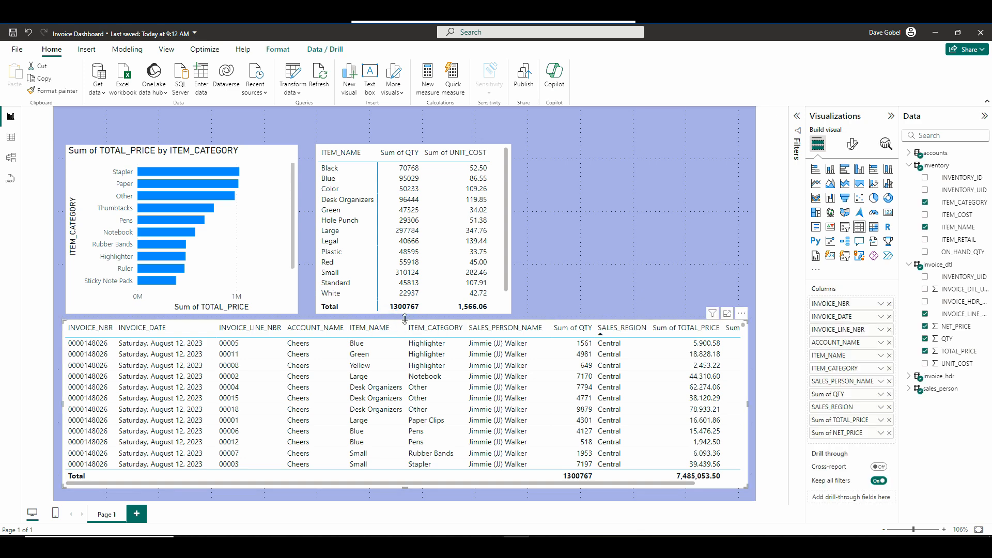
left_click_drag(408, 320, 407, 376)
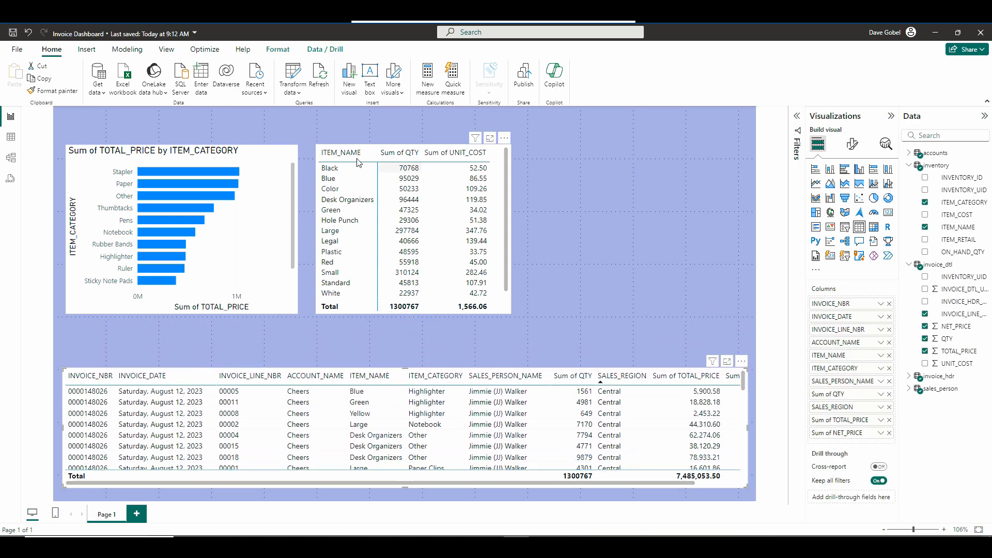
left_click(173, 319)
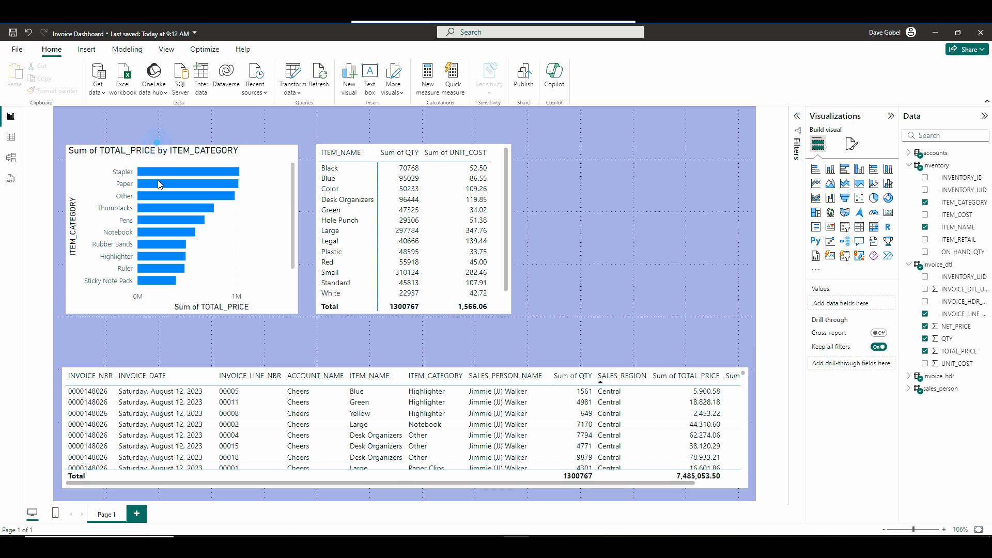
Move the bar chart and the matrix down to just above the table at opposite ends, and narrow the bar chart.
left_click(146, 309)
left_click_drag(146, 309, 142, 359)
left_click_drag(387, 146, 641, 194)
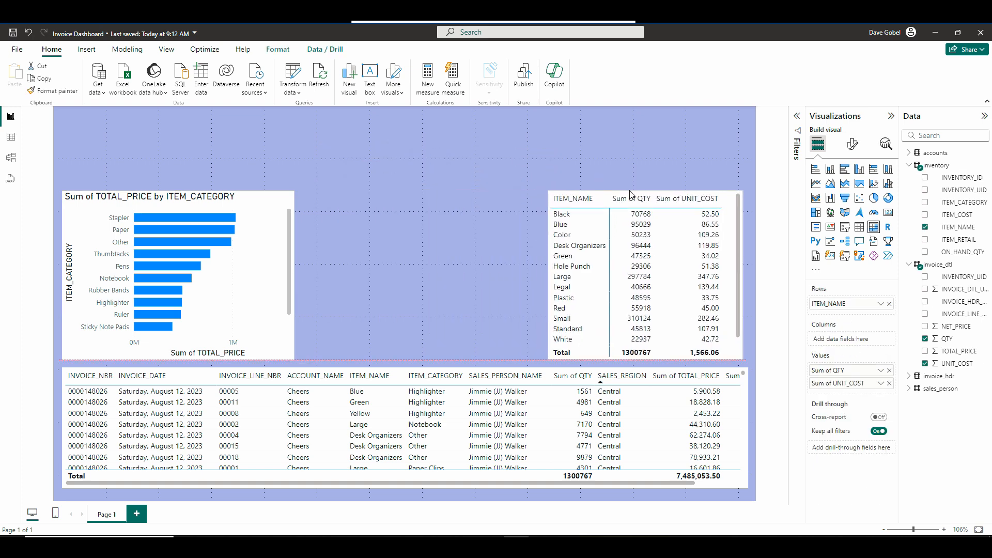
left_click_drag(294, 279, 267, 279)
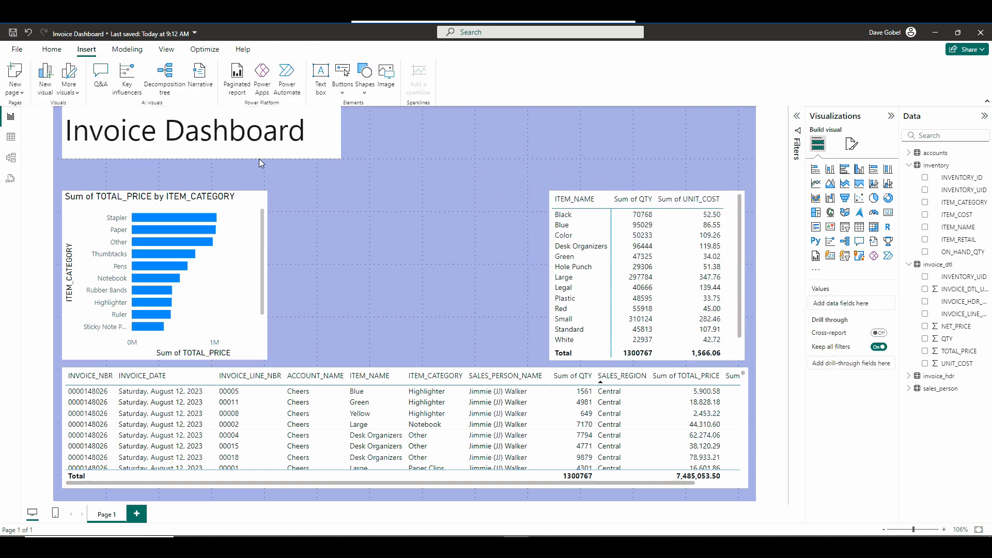
Add a large text box reading "Invoice Dashboard" and place it centrally above the other visuals as the report title.
left_click(284, 149)
left_click_drag(284, 158, 215, 145)
left_click(443, 200)
left_click(170, 168)
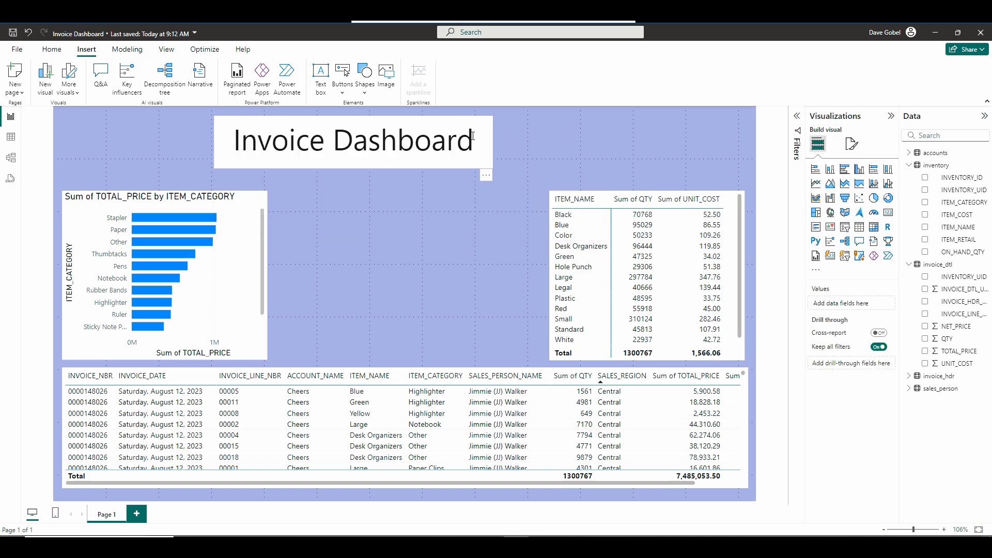
left_click_drag(381, 150, 434, 150)
left_click(231, 158)
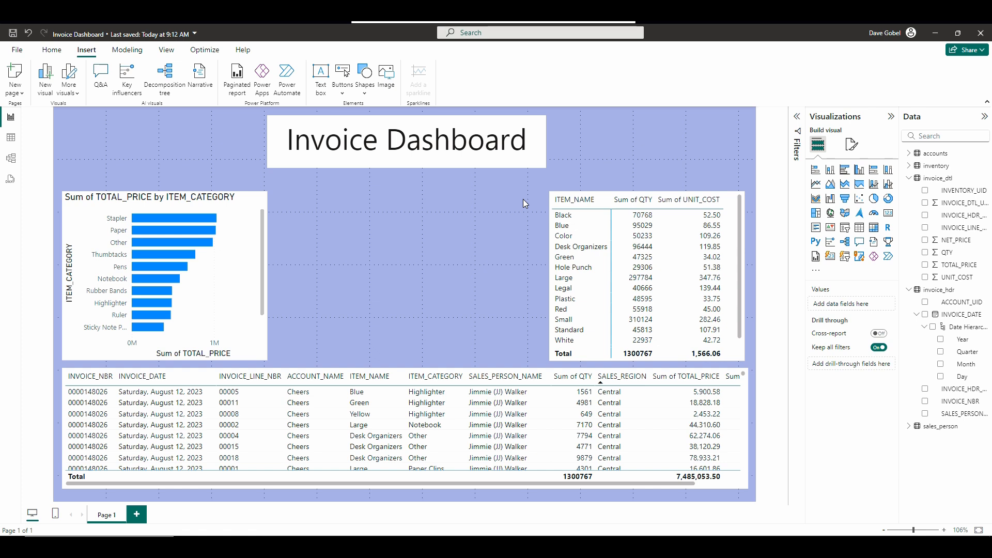
Add an INVOICE_DATE slicer spanning the gap between the bar chart and the matrix, and save the report.
left_click(845, 228)
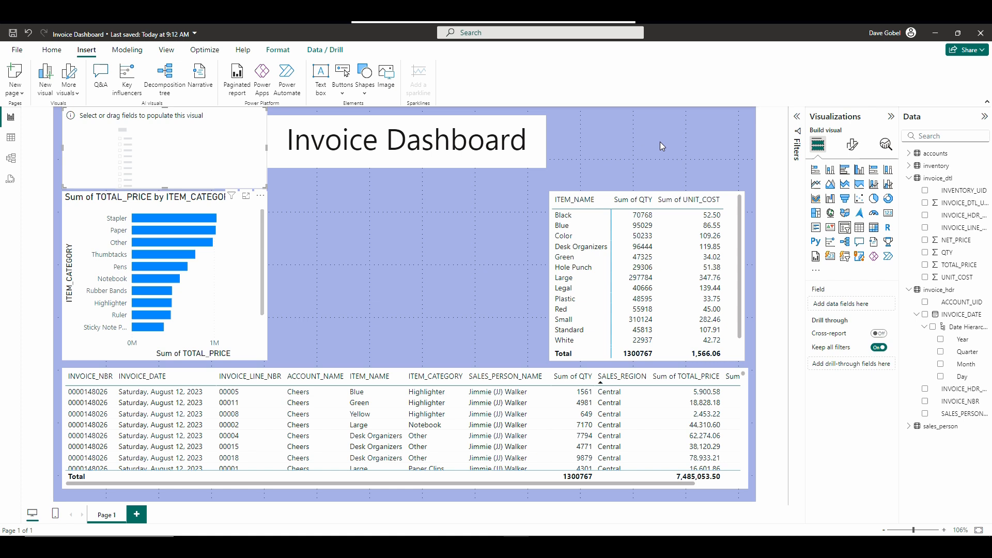
left_click(924, 316)
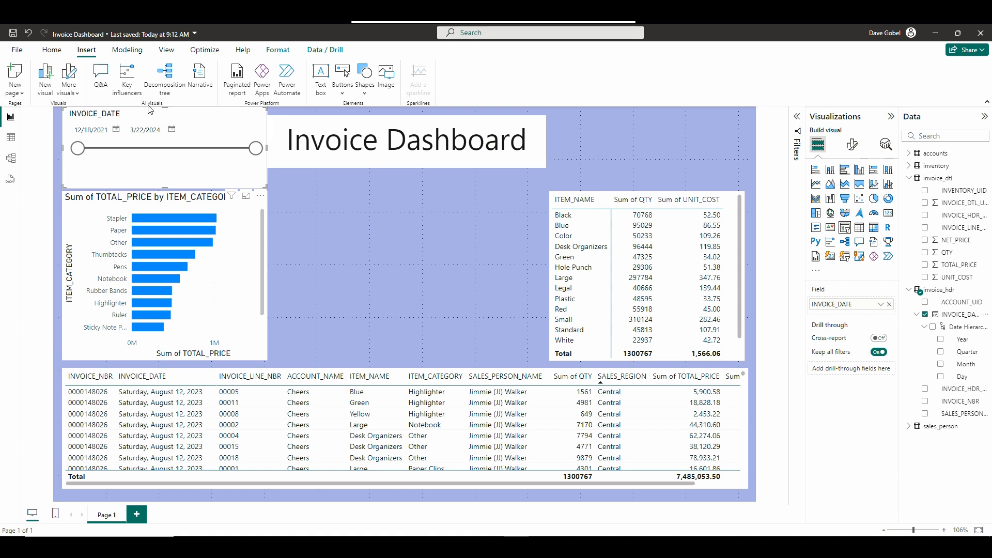
left_click_drag(149, 113, 366, 199)
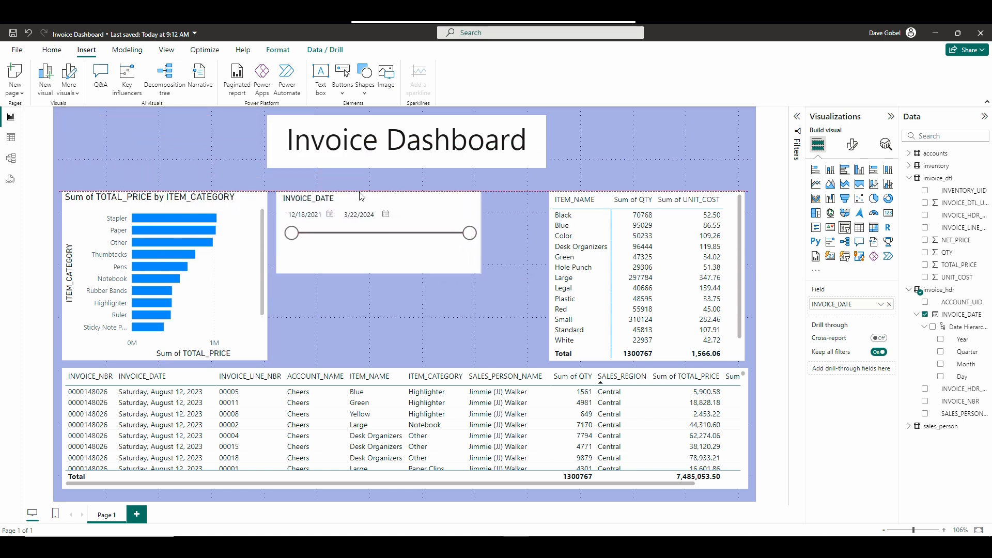
left_click_drag(481, 231, 545, 231)
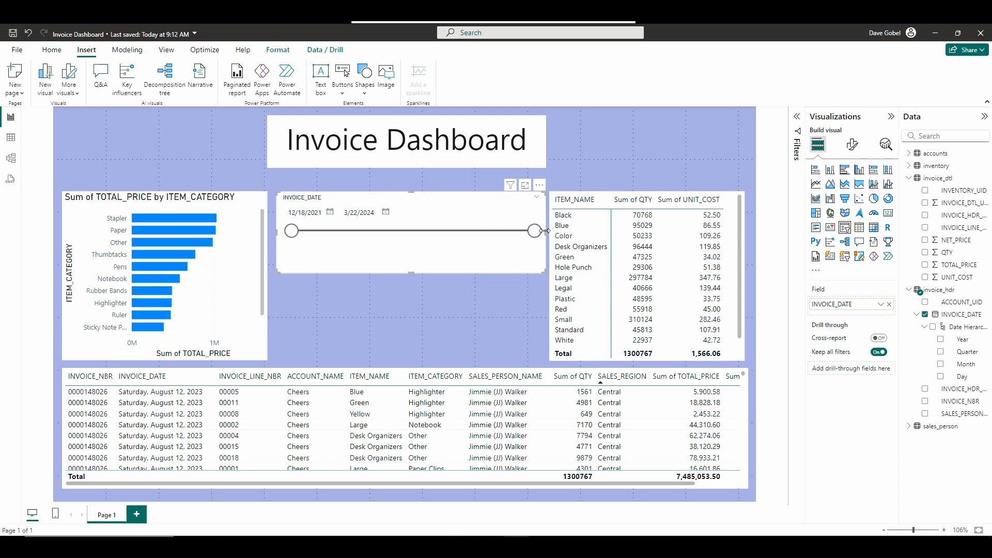
left_click(174, 164)
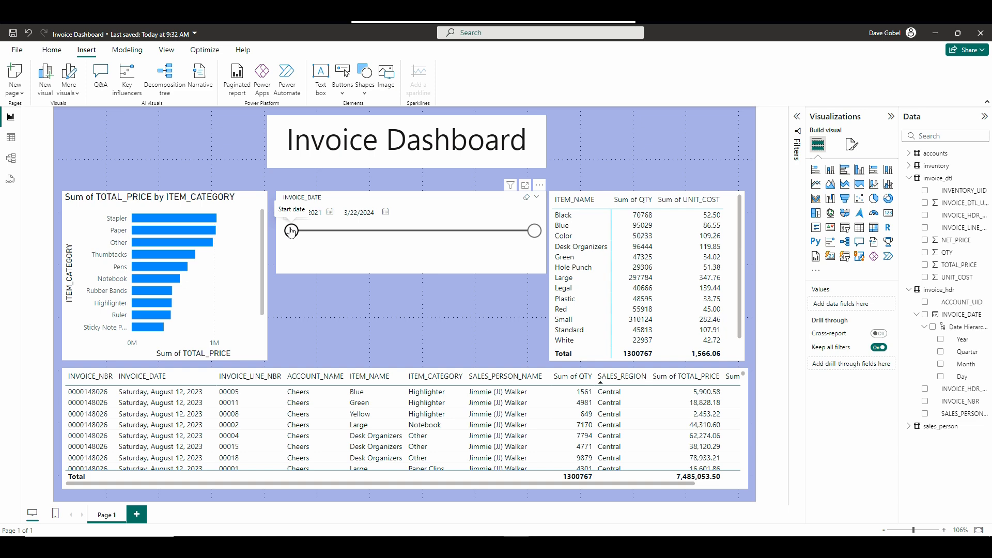
Test the date slicer with the range 9/30/2022 to 5/30/2023, combined with the Stapler bar selection.
left_click_drag(292, 230, 376, 236)
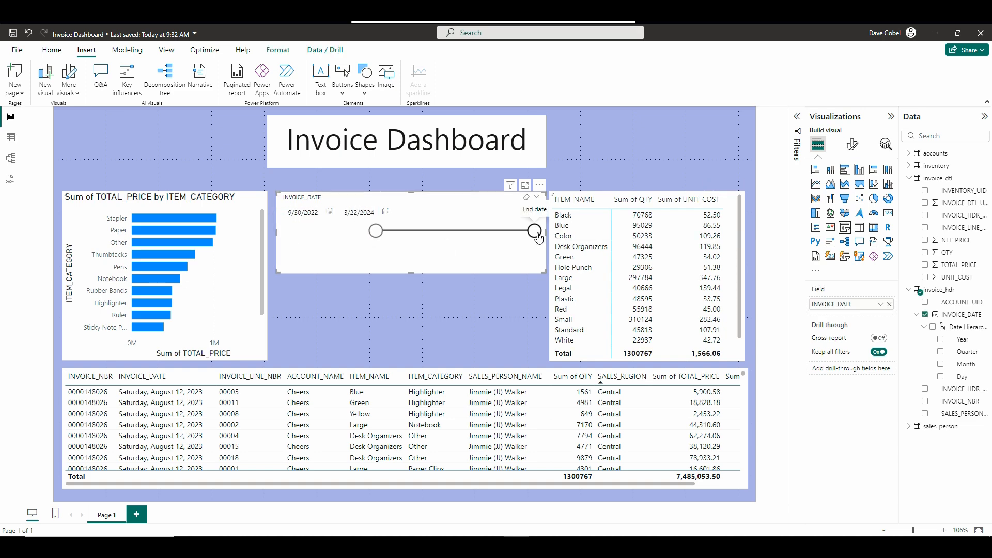
left_click_drag(536, 232, 447, 238)
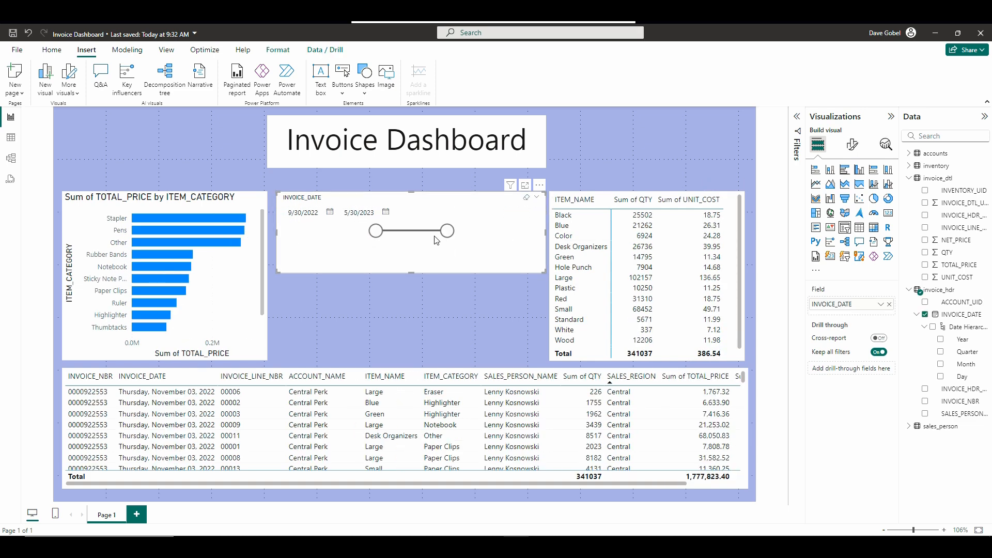
left_click(147, 219)
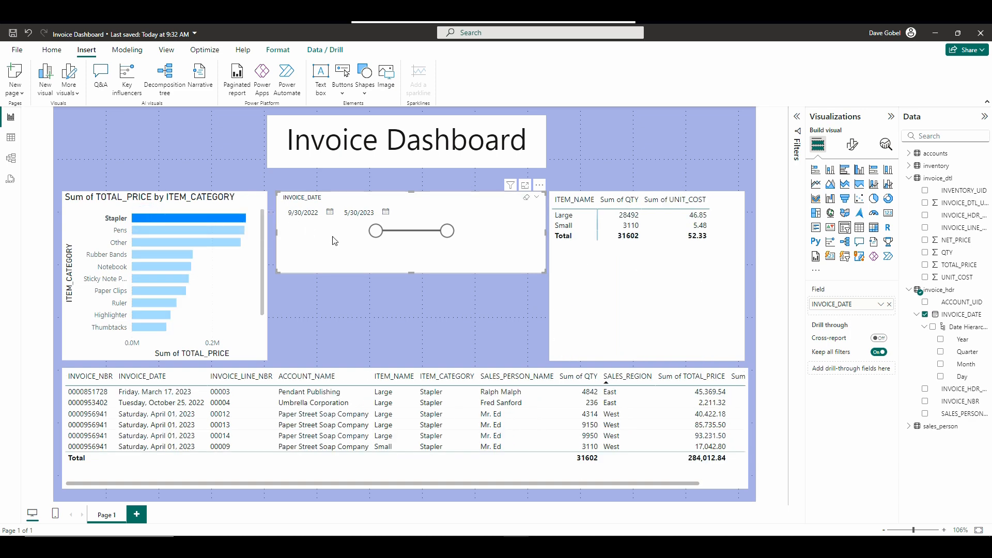
Widen the slicer range to 4/4/2022 through 12/23/2023, test cross-filtering with the Other bar, and clear the bar selection.
left_click_drag(376, 231, 323, 231)
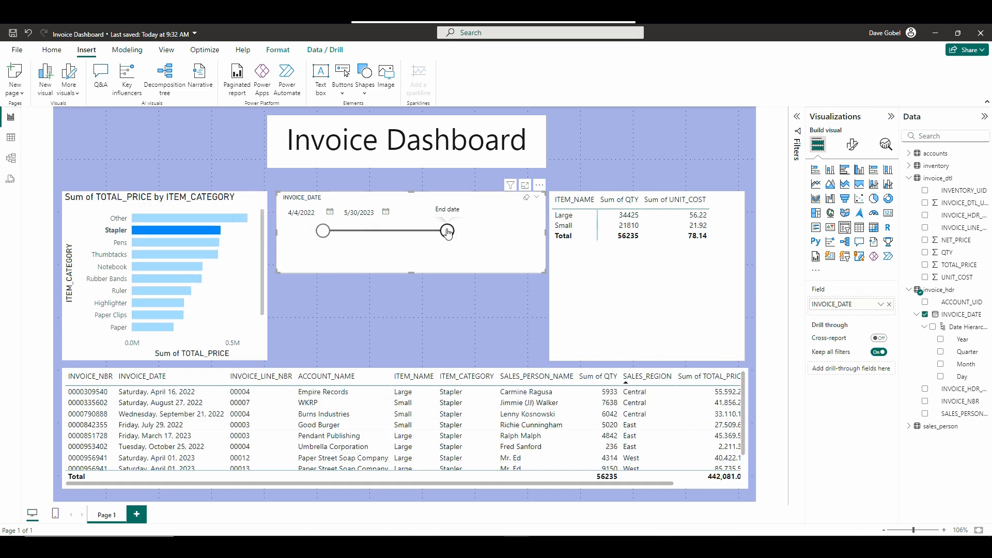
left_click_drag(448, 231, 508, 231)
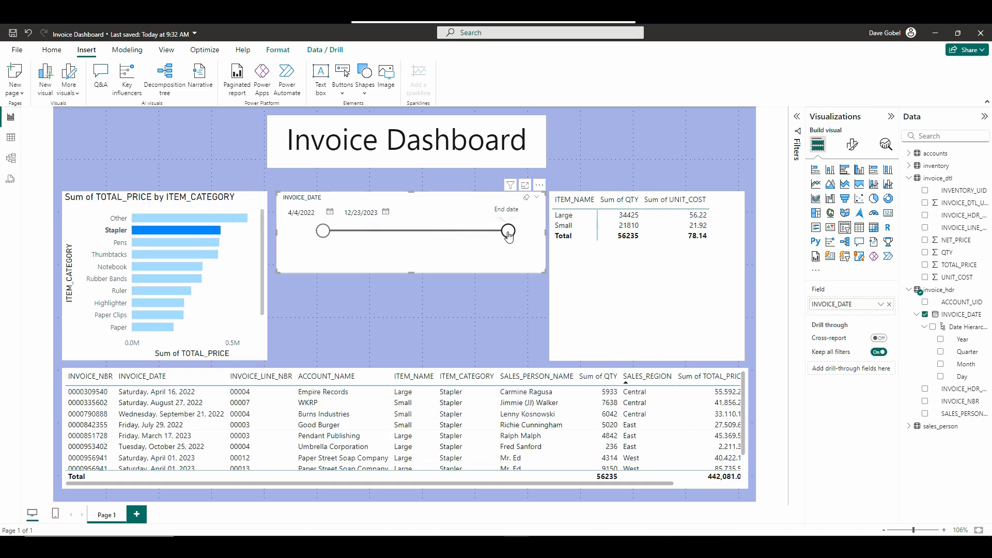
left_click(177, 219)
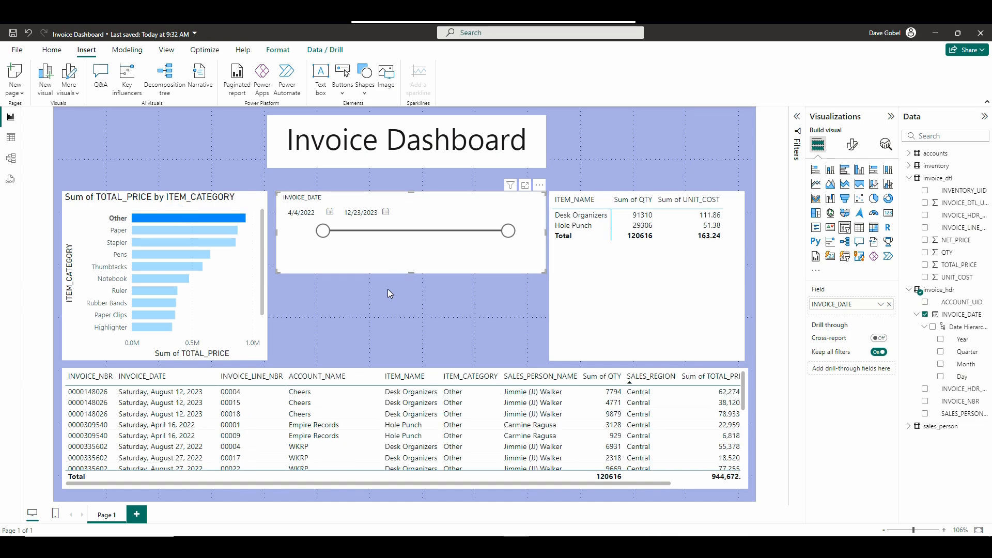
left_click(145, 223)
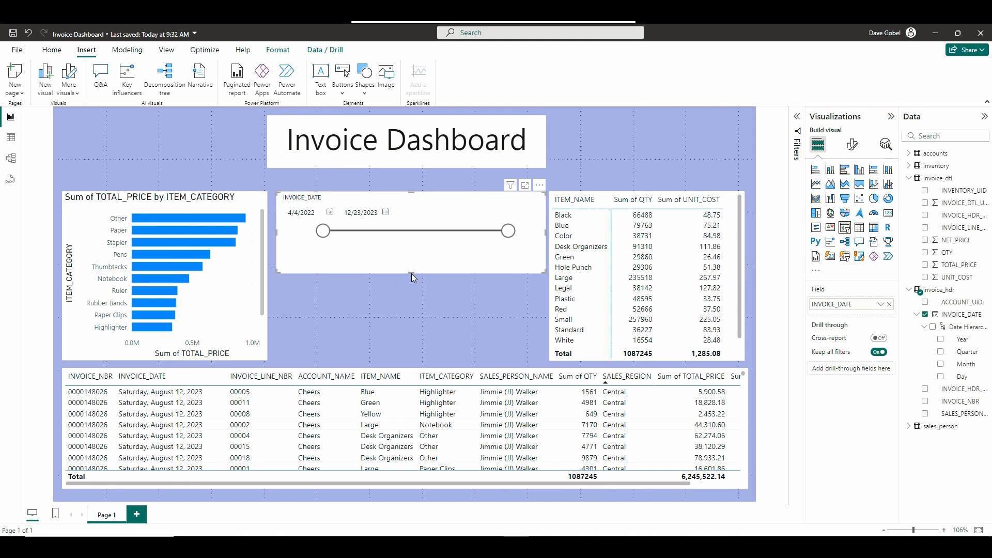
Reduce the date slicer's height and add a line chart of TOTAL_PRICE by the Month of INVOICE_DATE.
left_click_drag(410, 272, 409, 252)
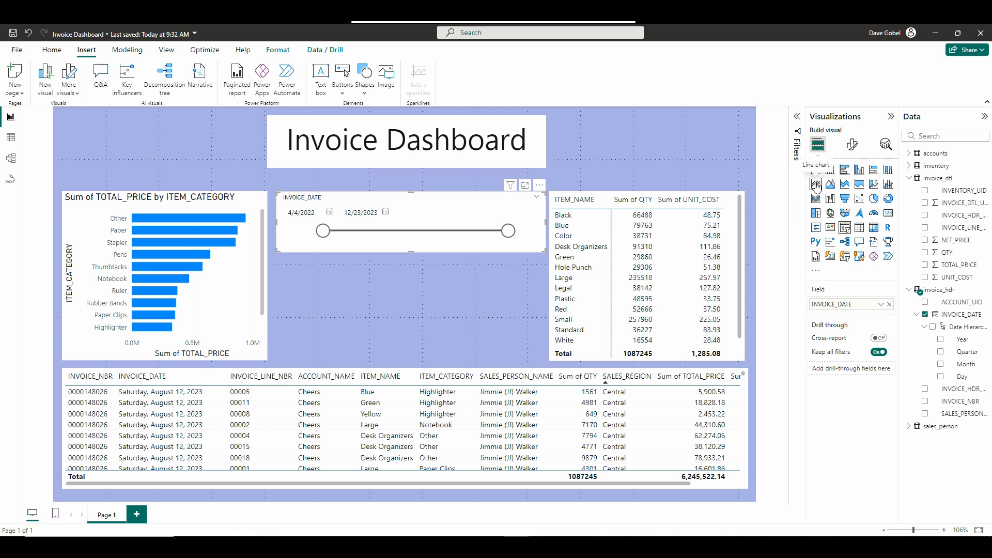
left_click(405, 310)
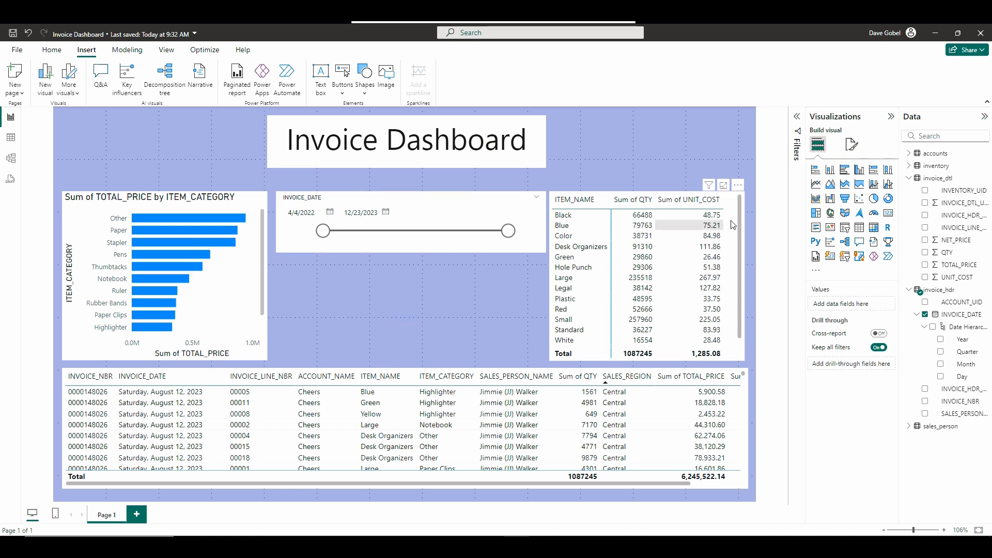
left_click(815, 185)
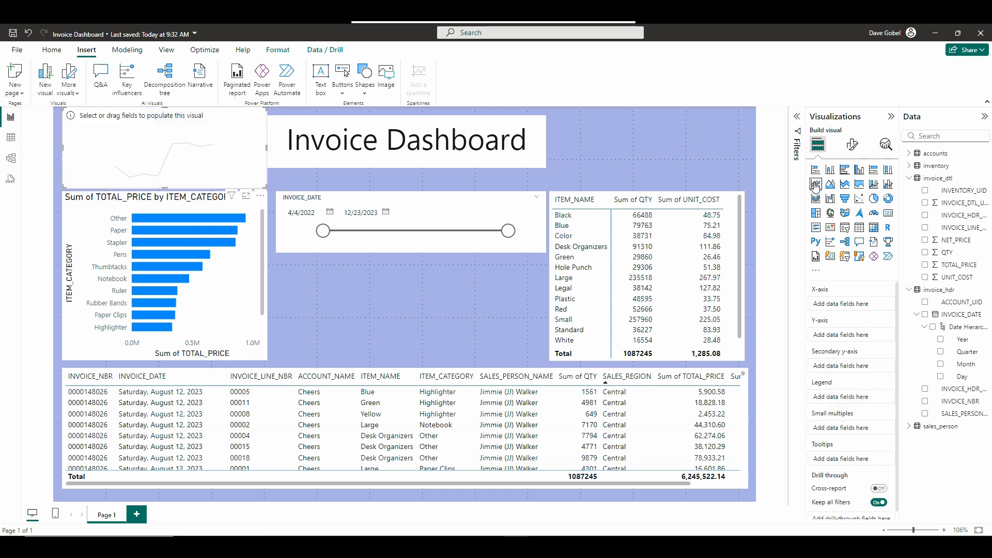
left_click(941, 366)
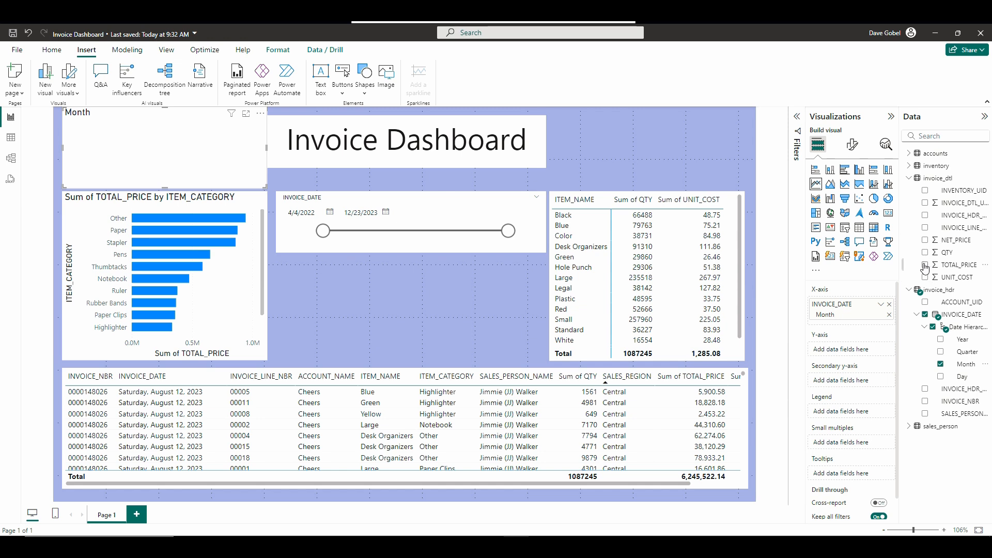
left_click(925, 265)
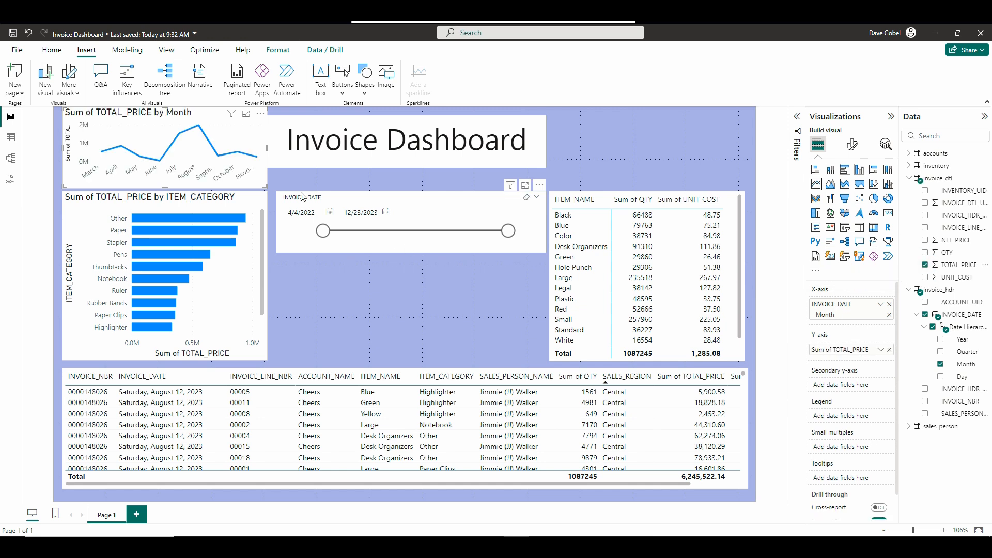
Move the line chart directly below the date slicer and enlarge it to fill the space down to the table.
left_click_drag(205, 112, 421, 262)
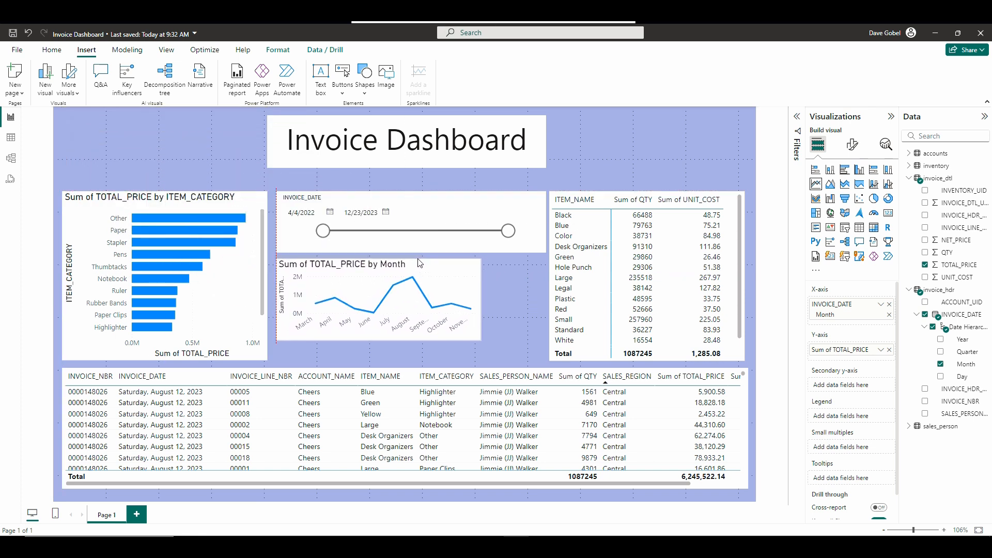
left_click_drag(481, 338, 542, 360)
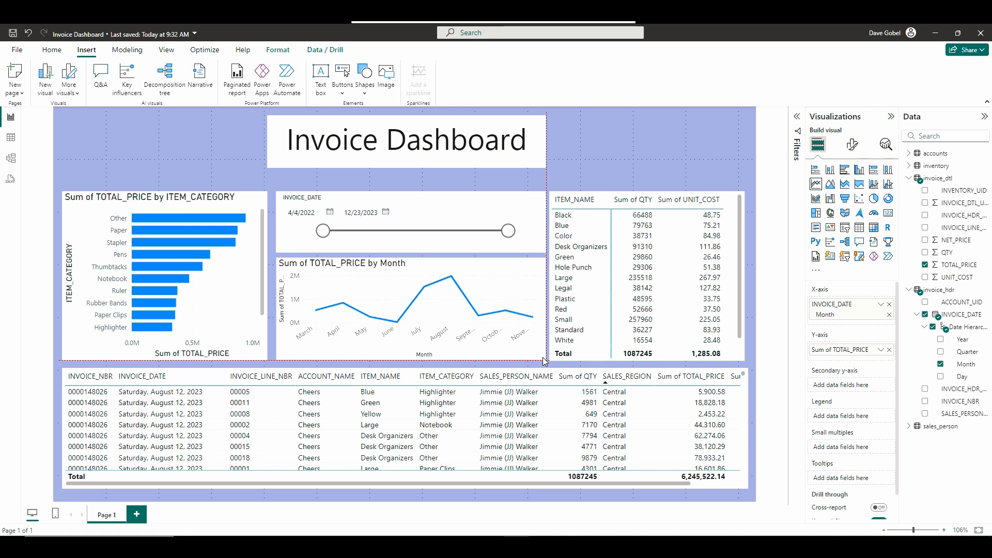
left_click_drag(544, 362, 546, 360)
left_click(175, 157)
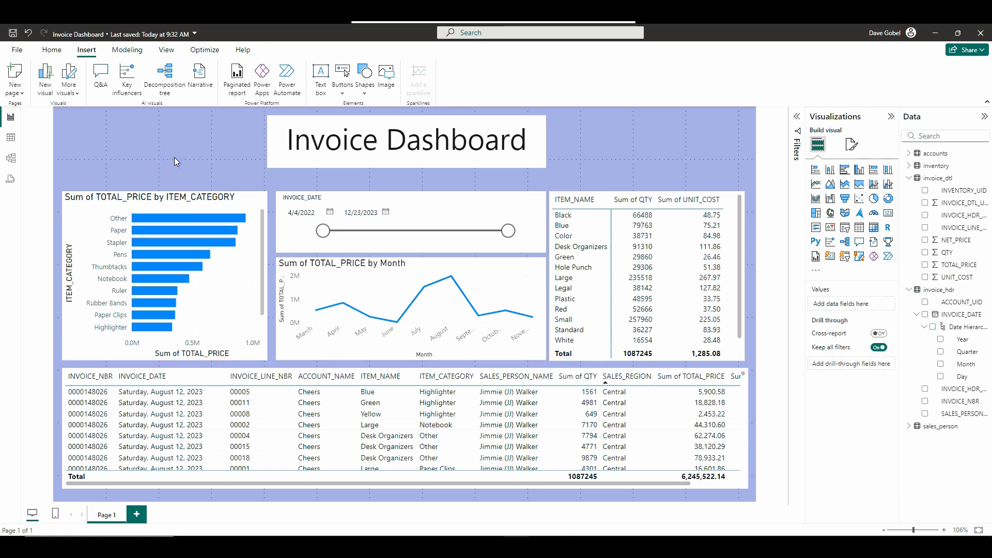
Set the slicer's start date to 12/18/2021, test cross-filtering with the Stapler and Other bars, and clear the selection.
left_click_drag(322, 230, 270, 235)
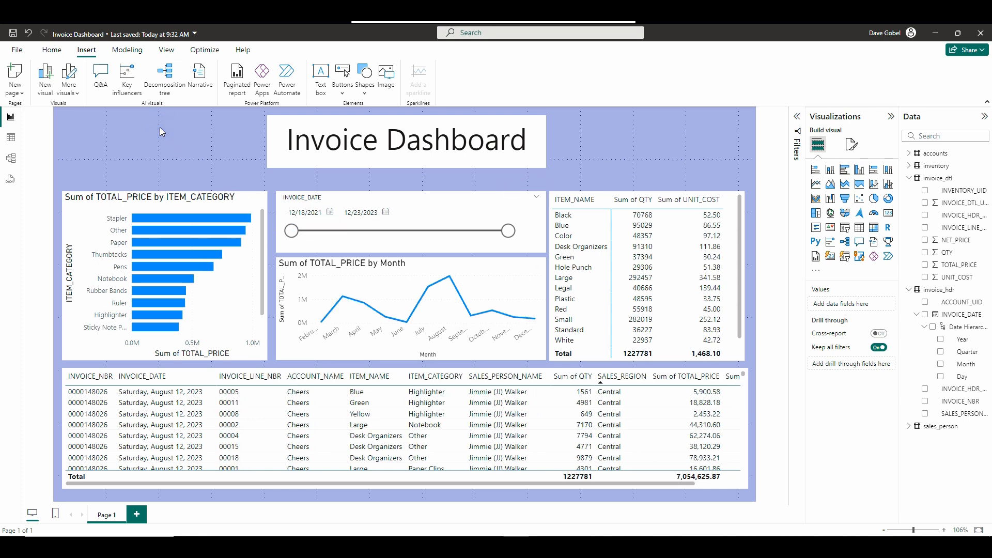
left_click(178, 222)
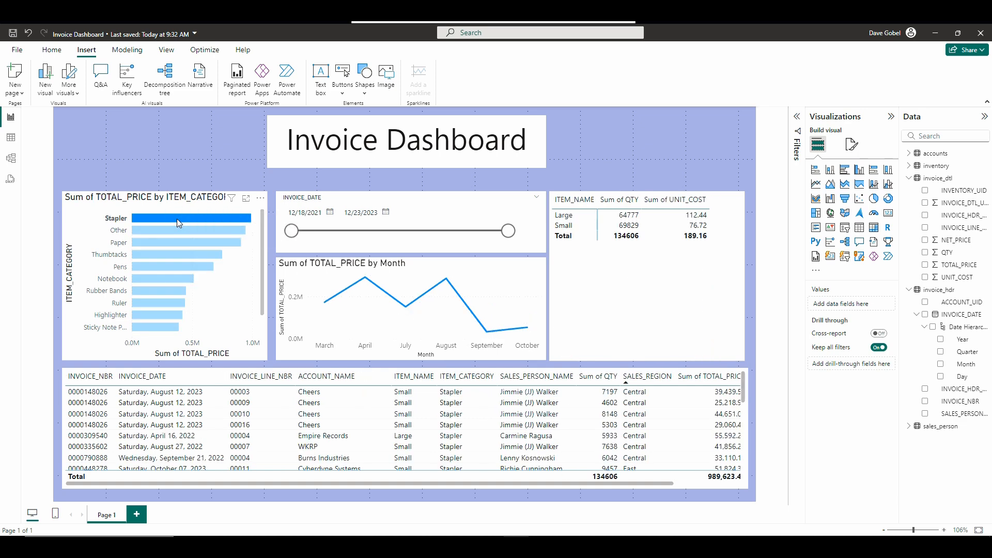
mouse_move(177, 232)
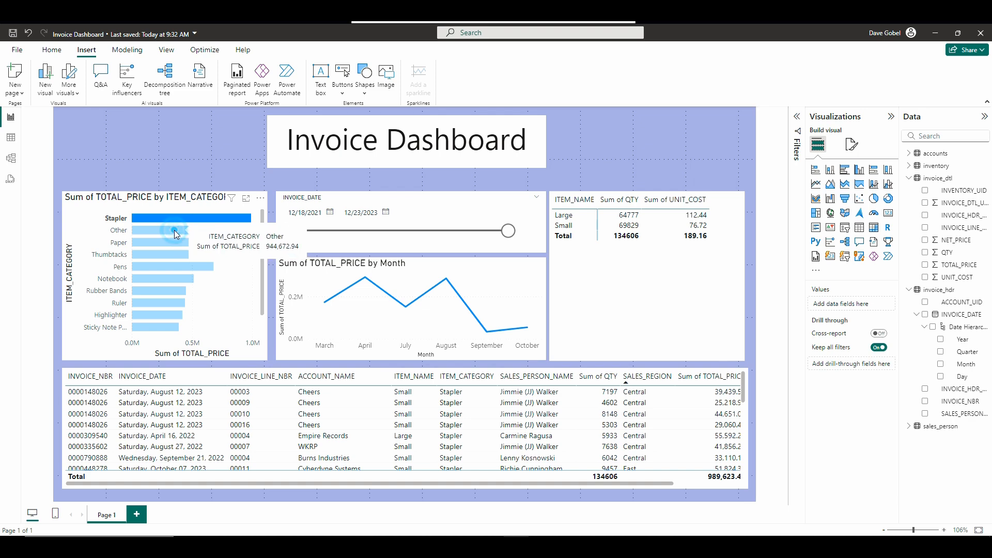
left_click(177, 230)
left_click(172, 218)
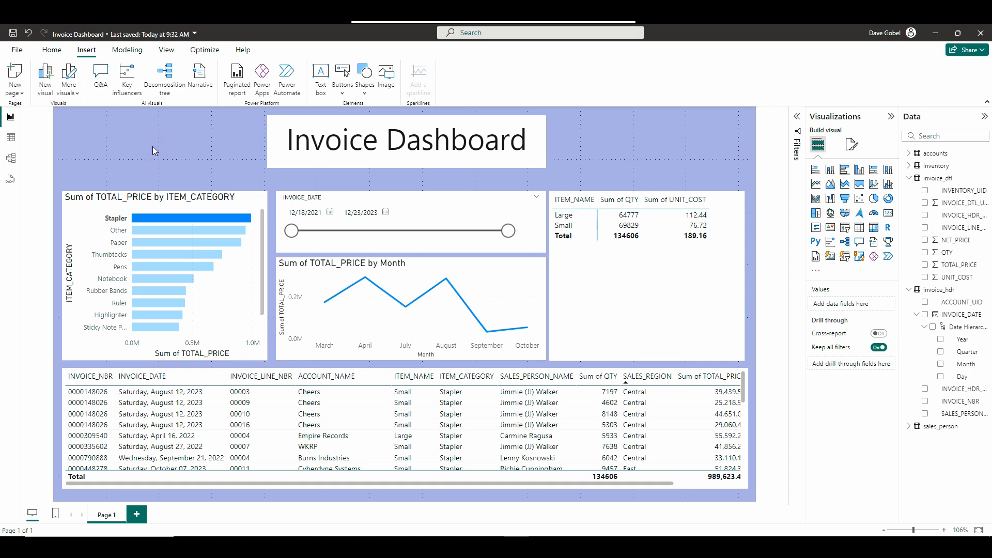
left_click(147, 220)
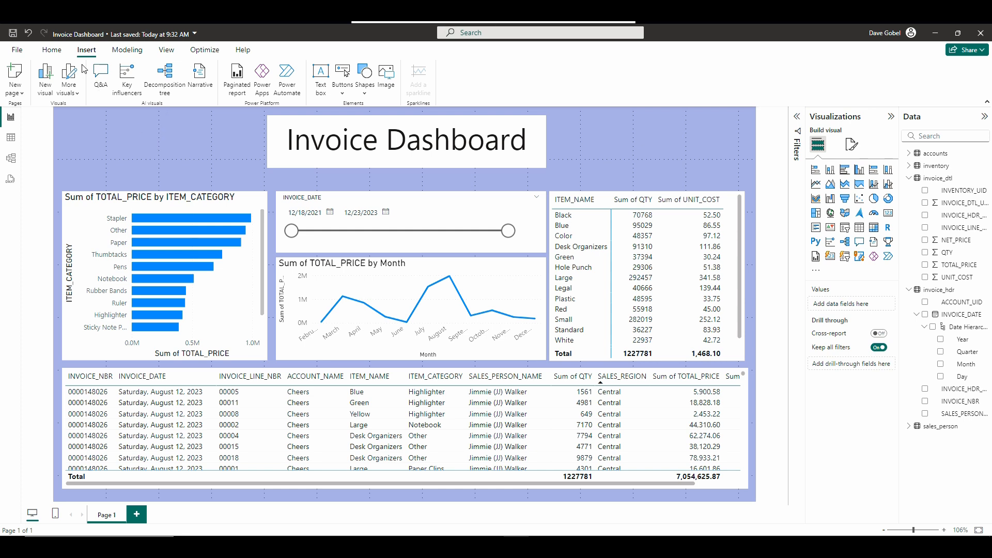
Publish the report to My workspace, replacing the existing Invoice Dashboard semantic model, and close the publishing dialog.
left_click(51, 51)
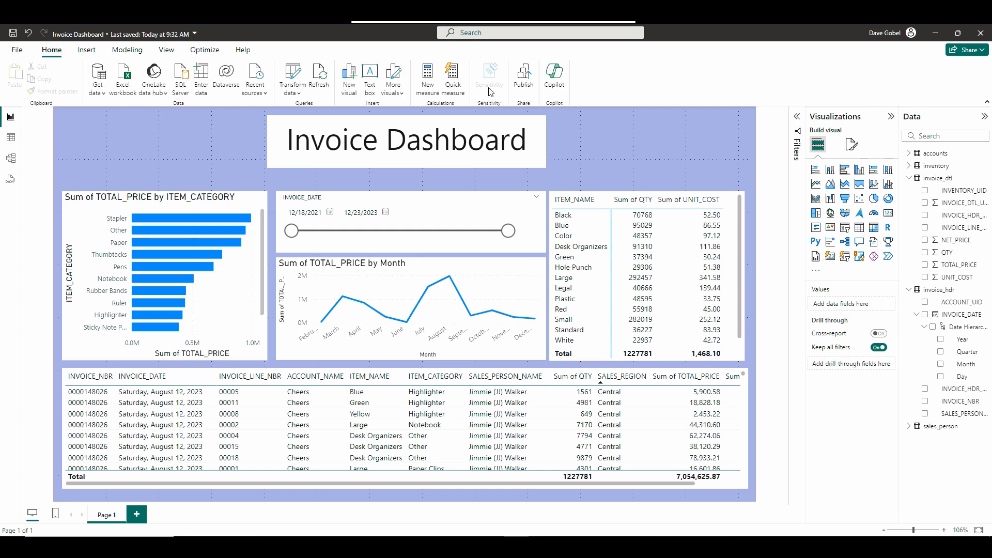
left_click(523, 86)
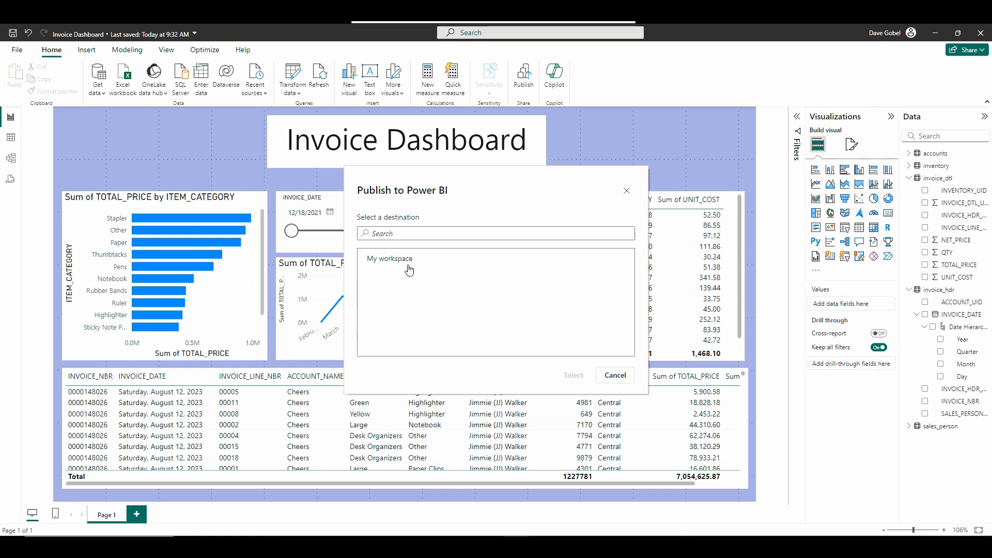
left_click(408, 268)
left_click(573, 375)
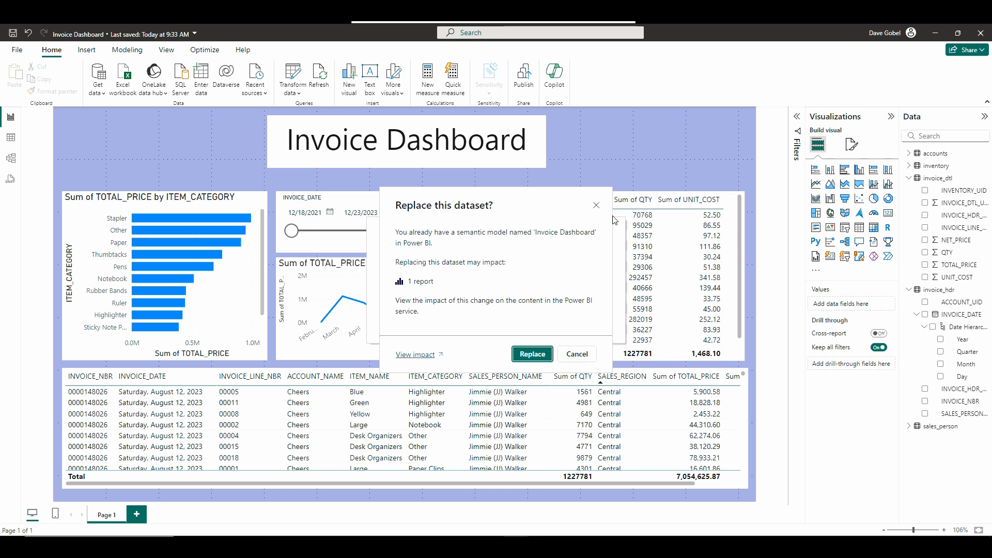
left_click(532, 355)
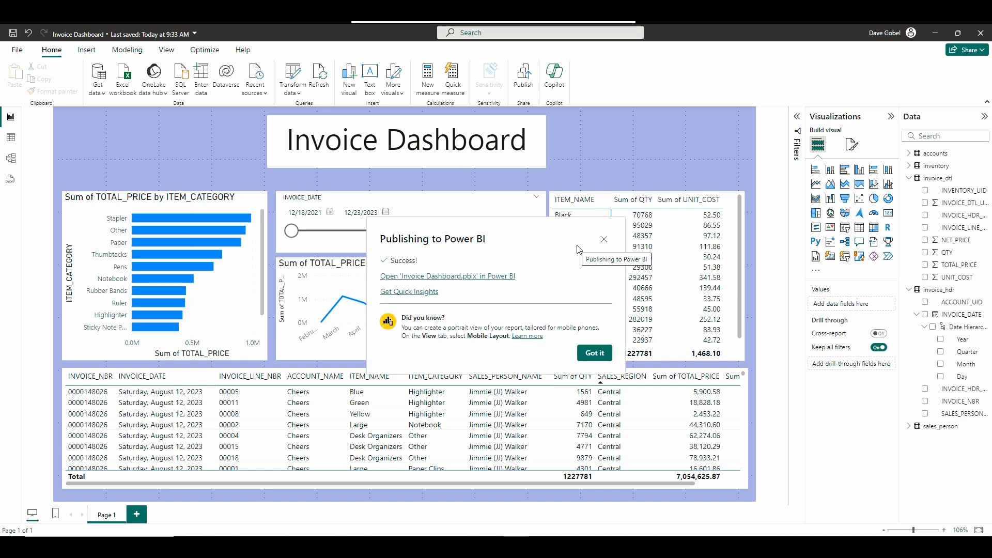
left_click(594, 352)
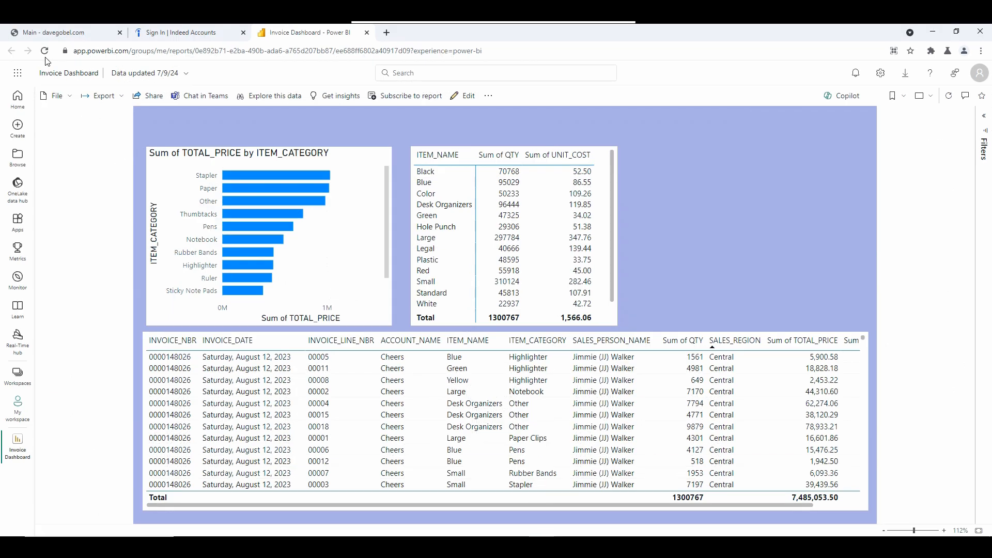
Switch to the Power BI service in the browser and reload the published Invoice Dashboard report.
left_click(44, 52)
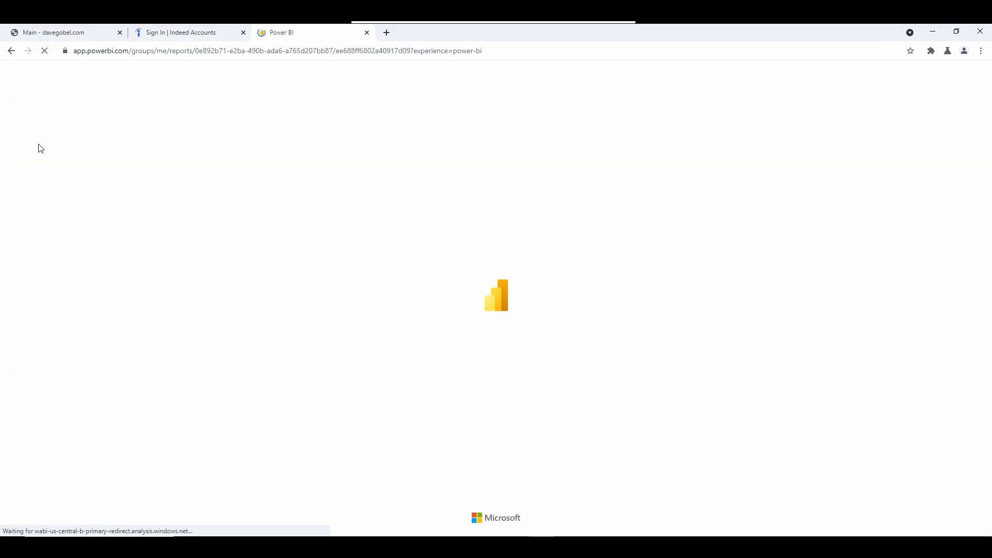